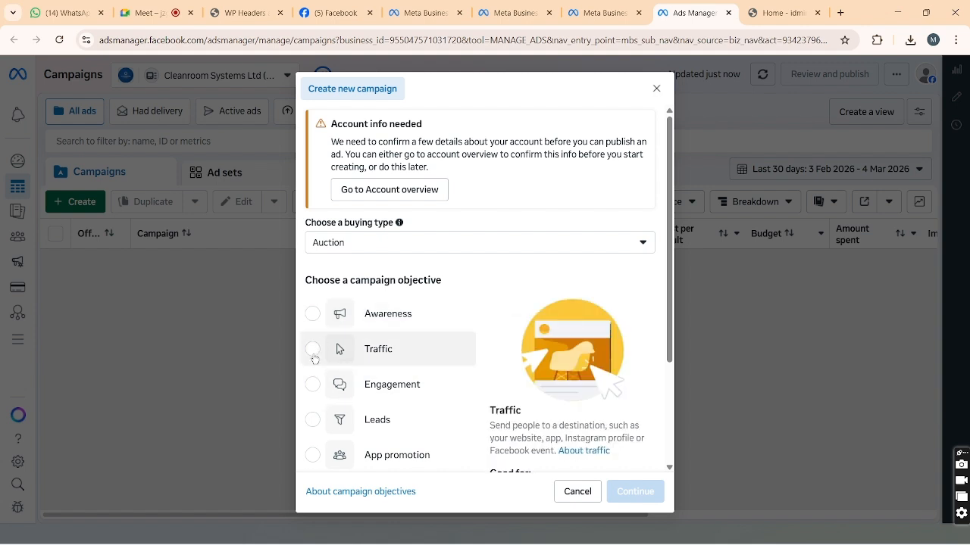
# - Create a campaign with the Traffic objective using the manual traffic campaign setup
pyautogui.click(313, 352)
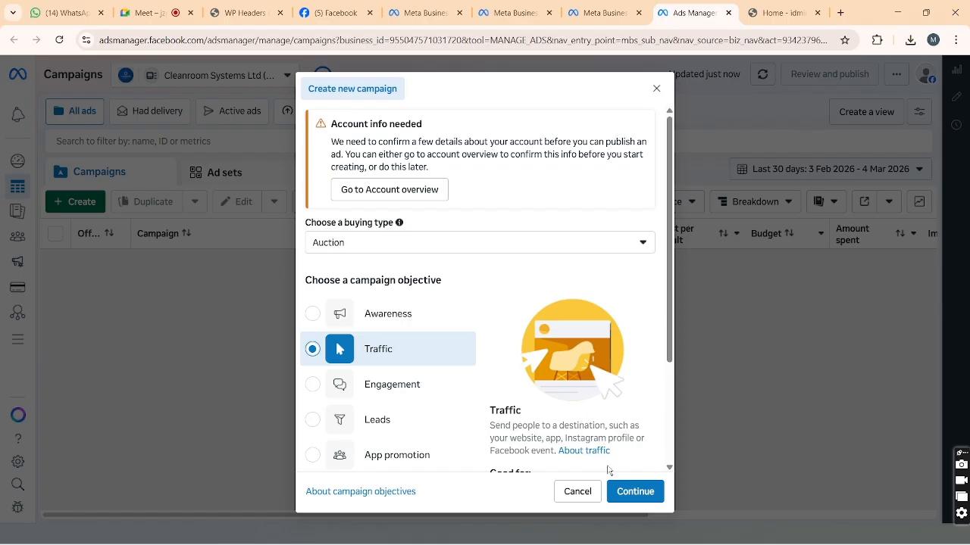
pyautogui.click(635, 490)
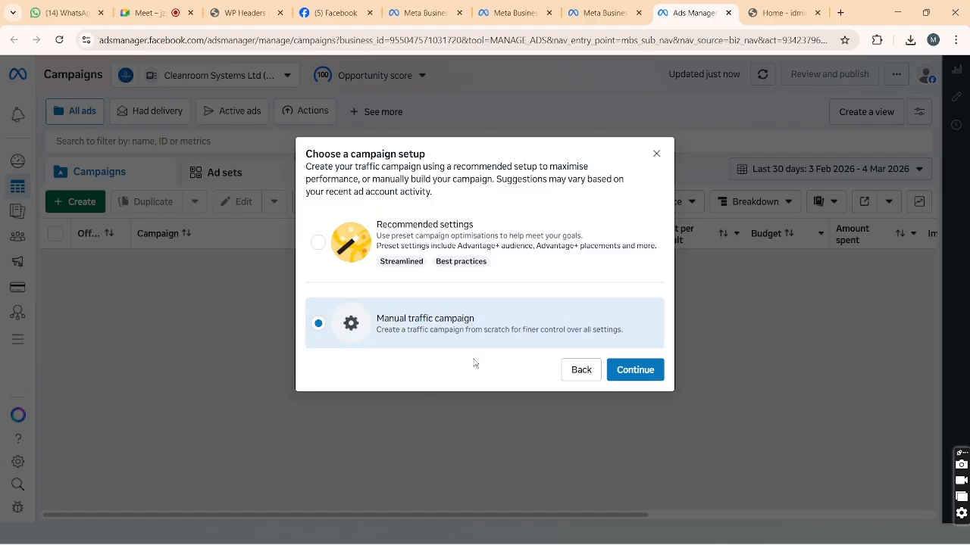
pyautogui.click(634, 369)
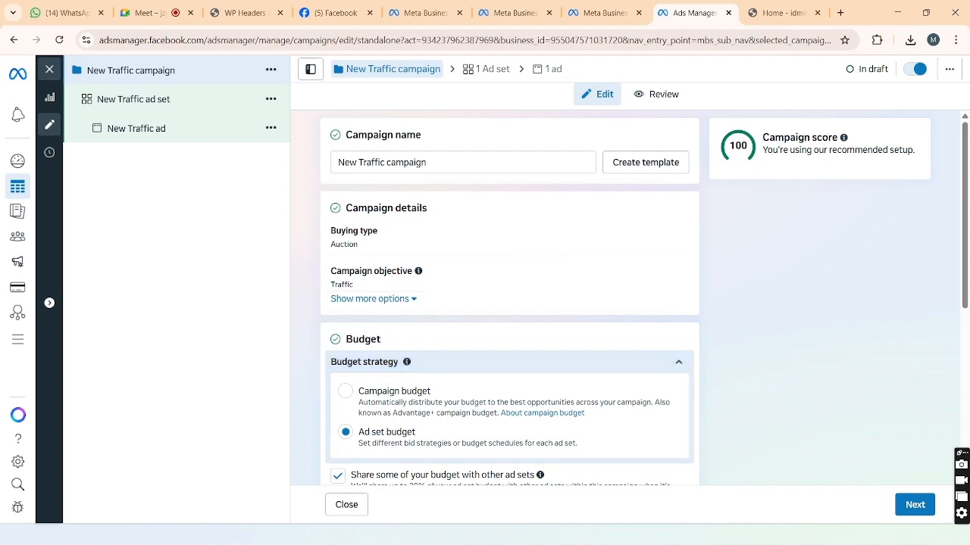
# - Name the campaign "New Traffic campaign 5 march 2026" and proceed to the ad set settings
pyautogui.click(447, 162)
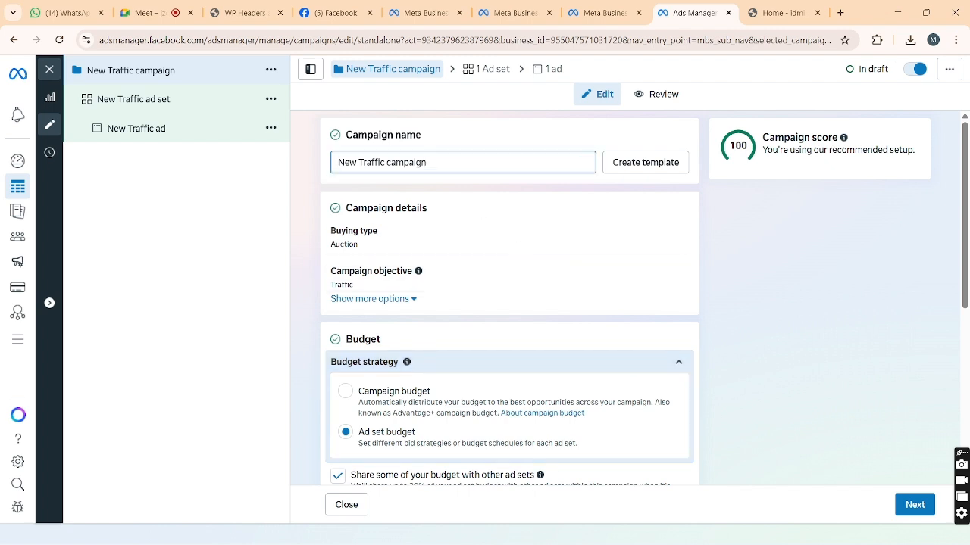
pyautogui.write('5')
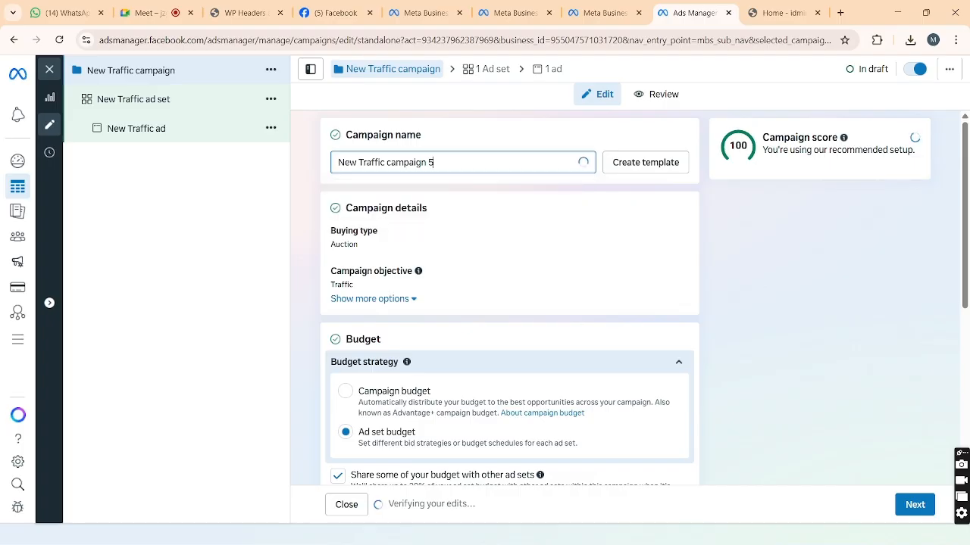
pyautogui.write(' march')
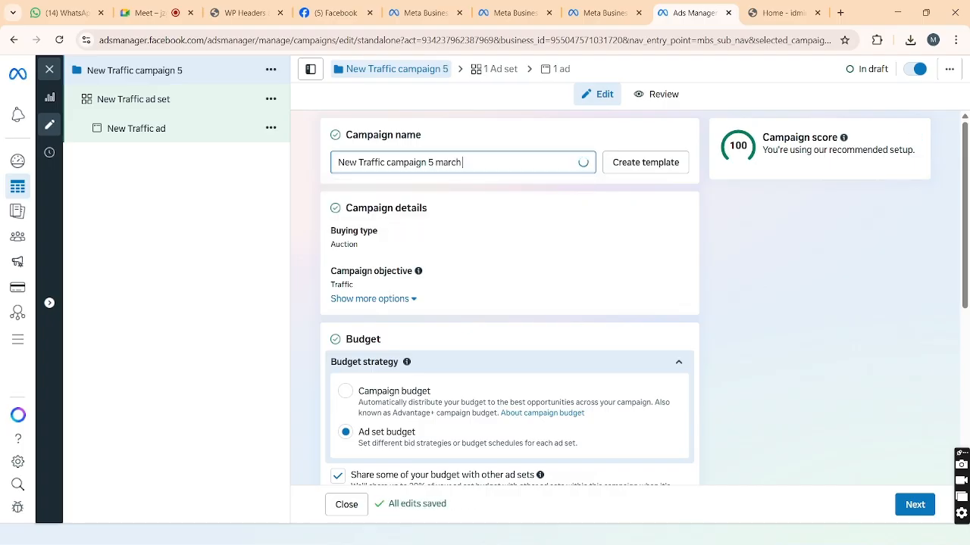
pyautogui.write(' 2026')
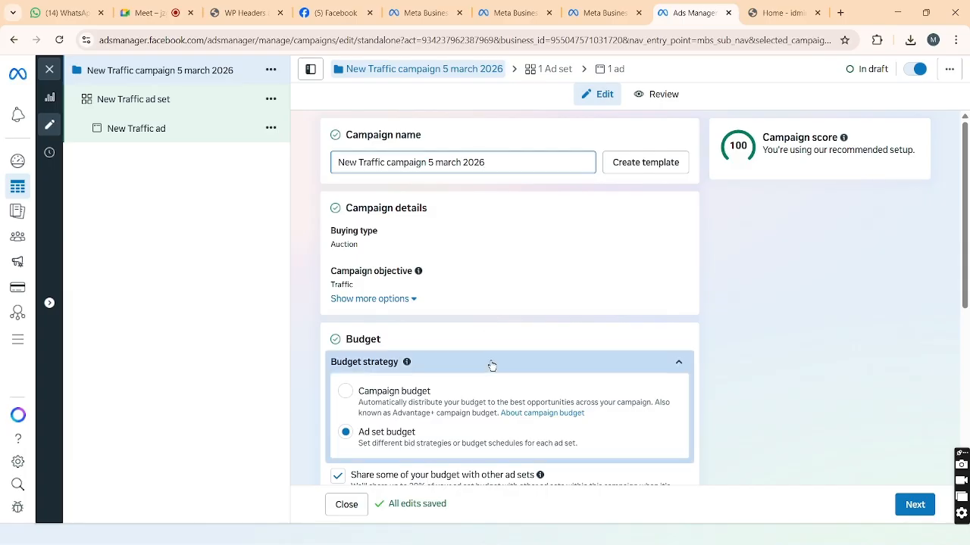
pyautogui.scroll(-2, 492, 367)
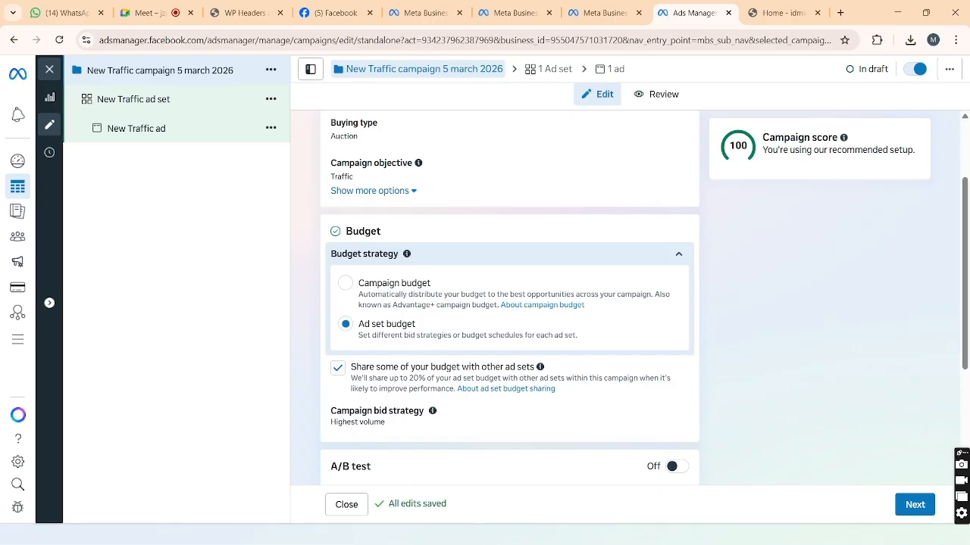
pyautogui.scroll(-3, 463, 382)
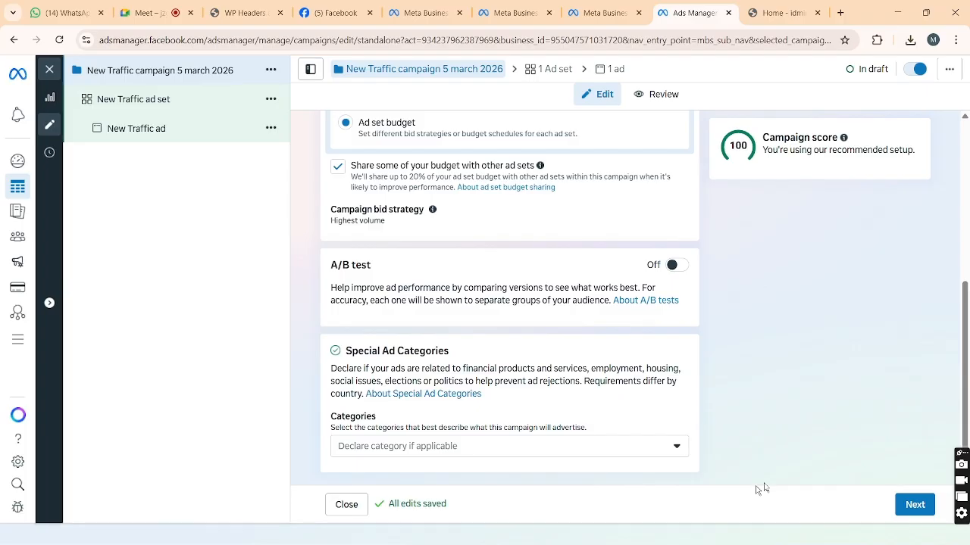
pyautogui.click(917, 506)
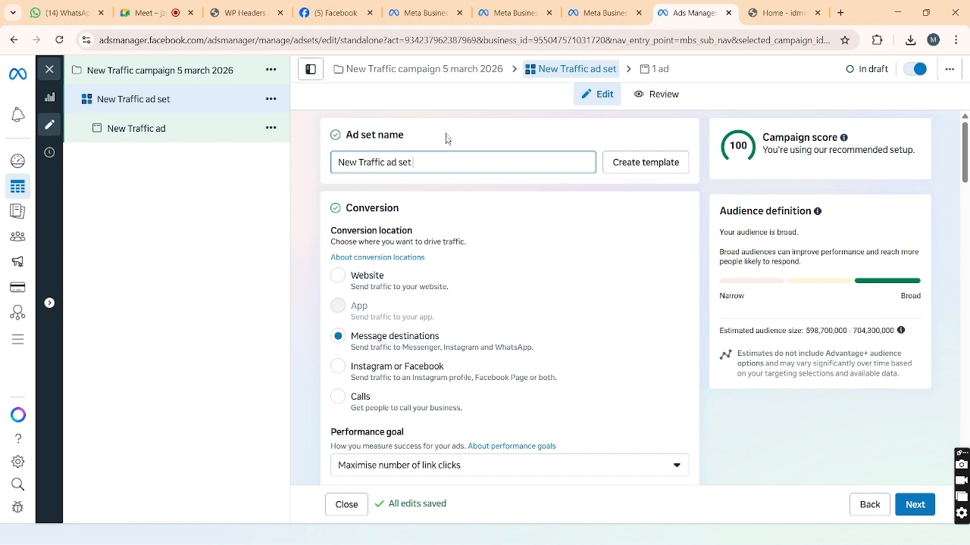
# - Rename the ad set as "New Traffic ad set 12:47 pm"
pyautogui.click(450, 159)
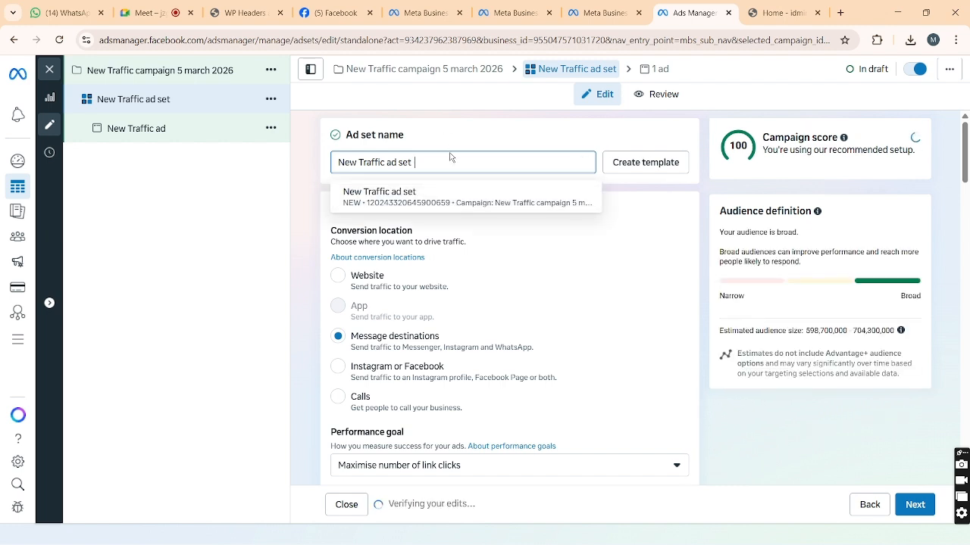
pyautogui.write('12')
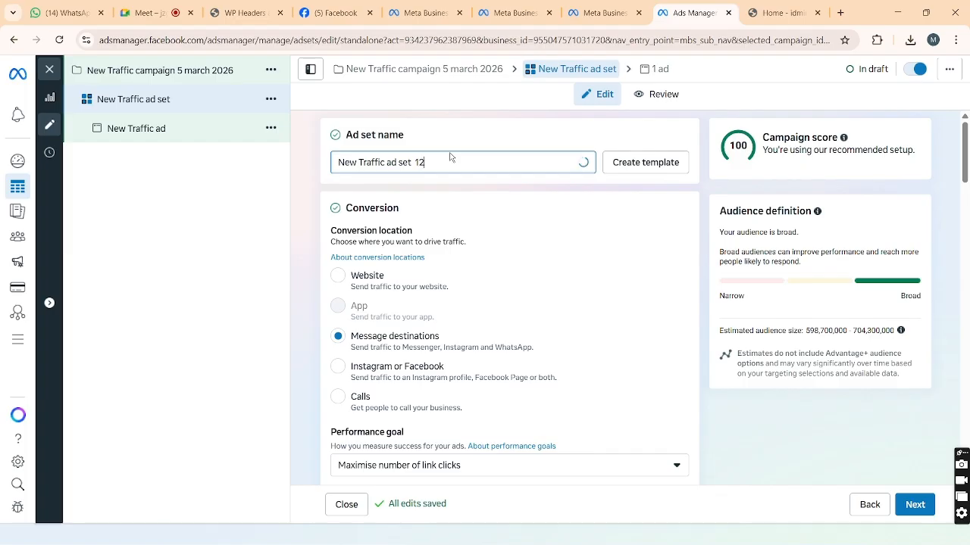
pyautogui.write(':')
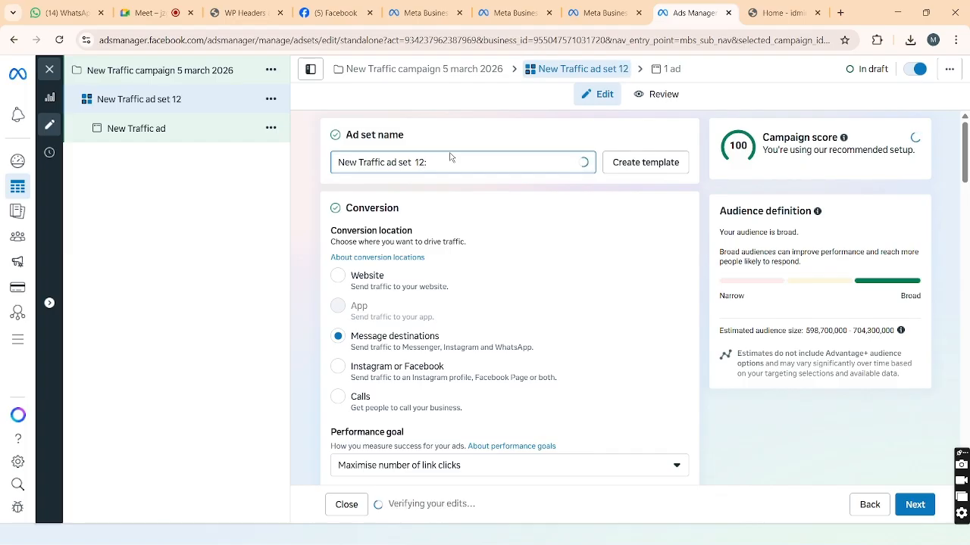
pyautogui.write('47')
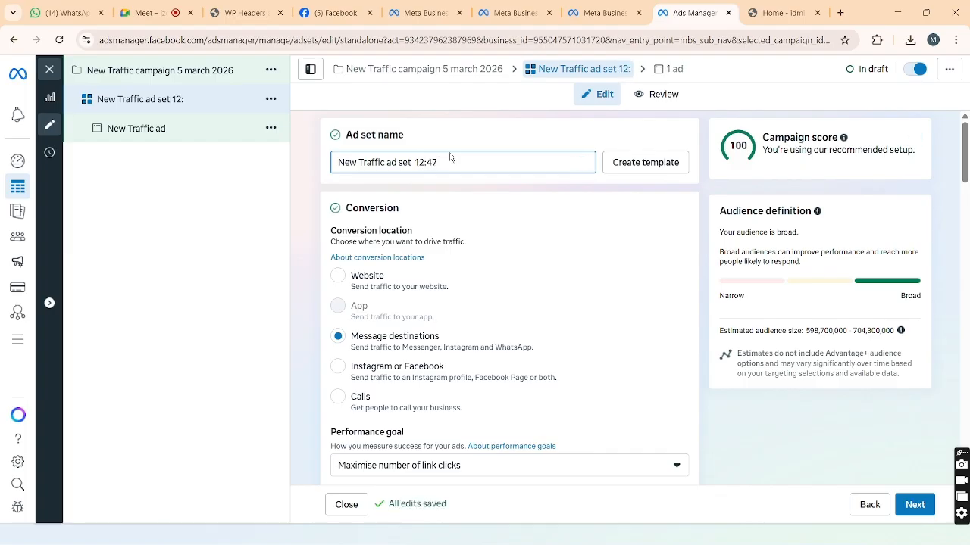
pyautogui.write(' pm')
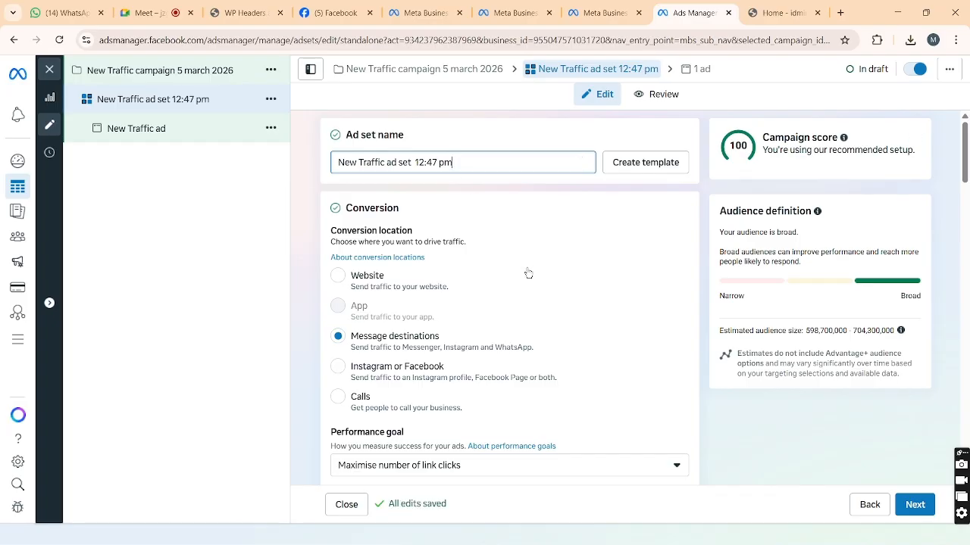
# - Set the ad set's conversion location to Website and its performance goal to Maximise number of conversations
pyautogui.scroll(-1, 528, 274)
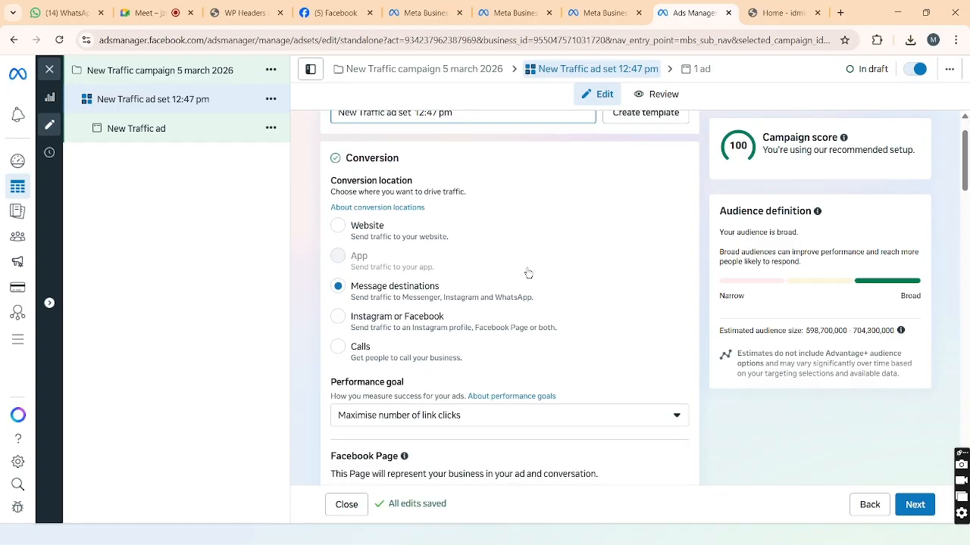
pyautogui.click(337, 226)
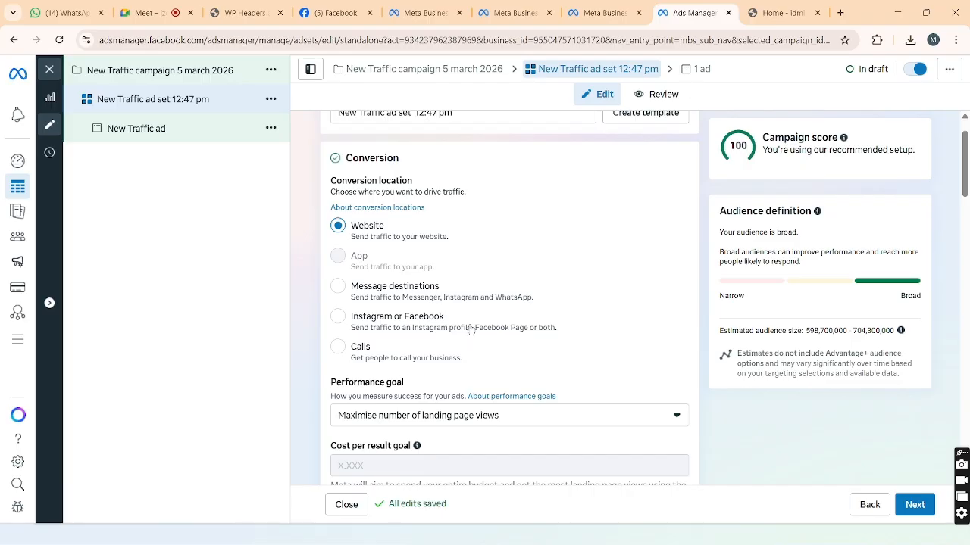
pyautogui.scroll(-3, 470, 333)
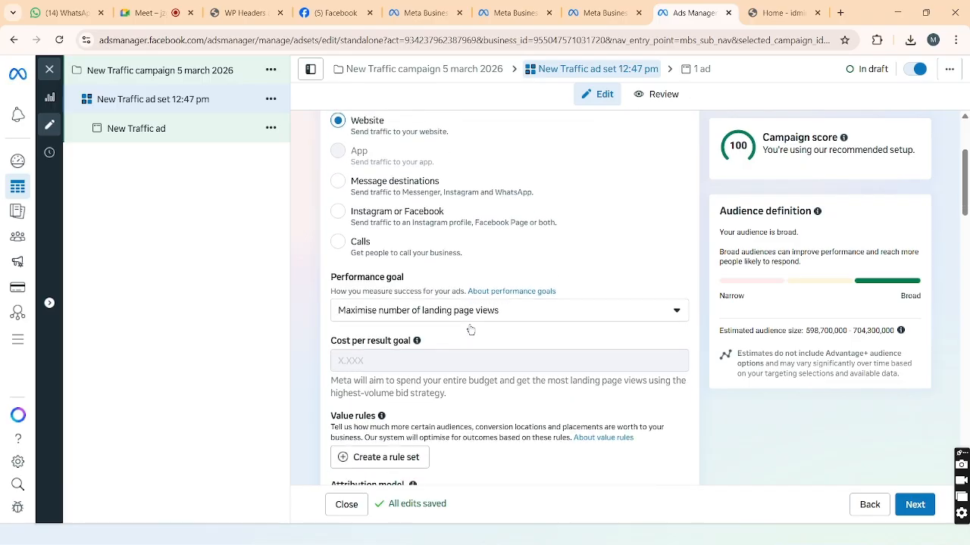
pyautogui.click(676, 298)
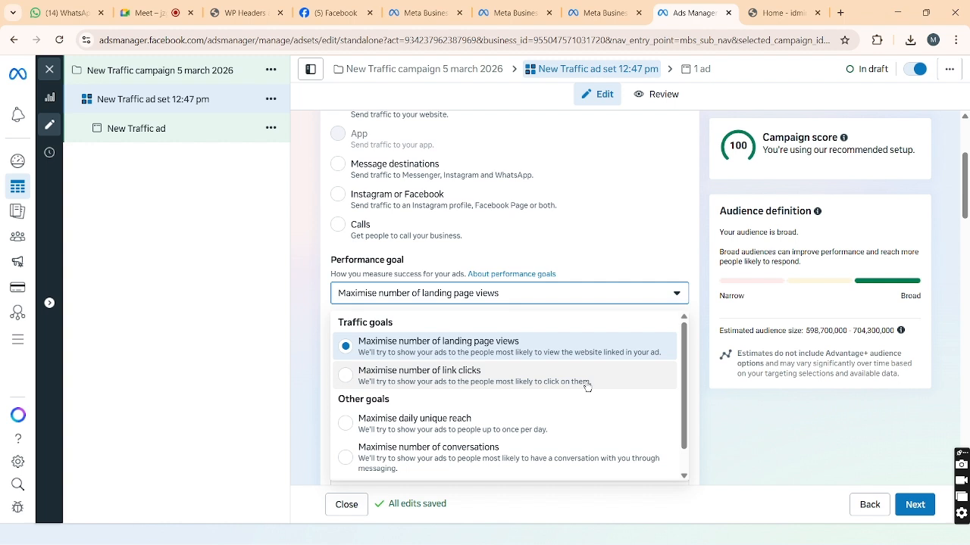
pyautogui.scroll(-1, 586, 384)
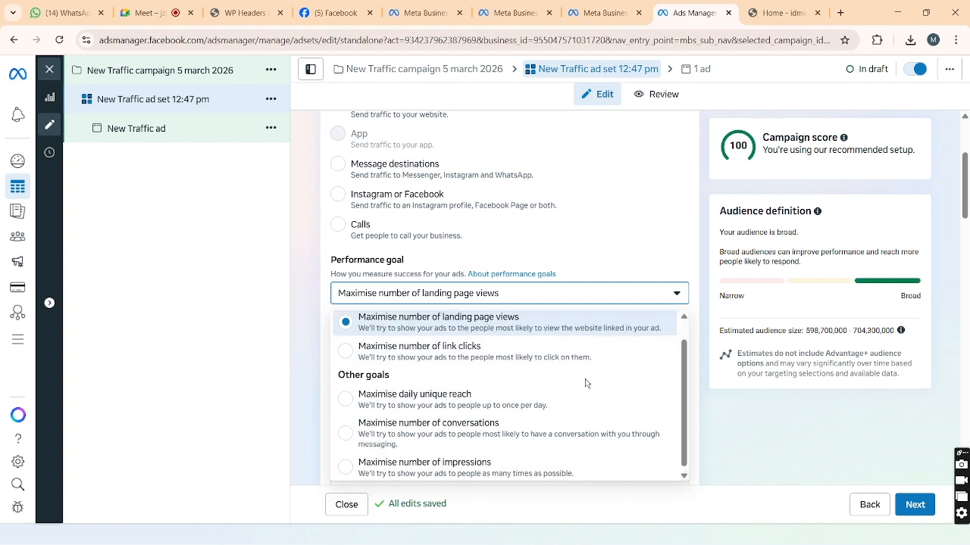
pyautogui.scroll(1, 585, 384)
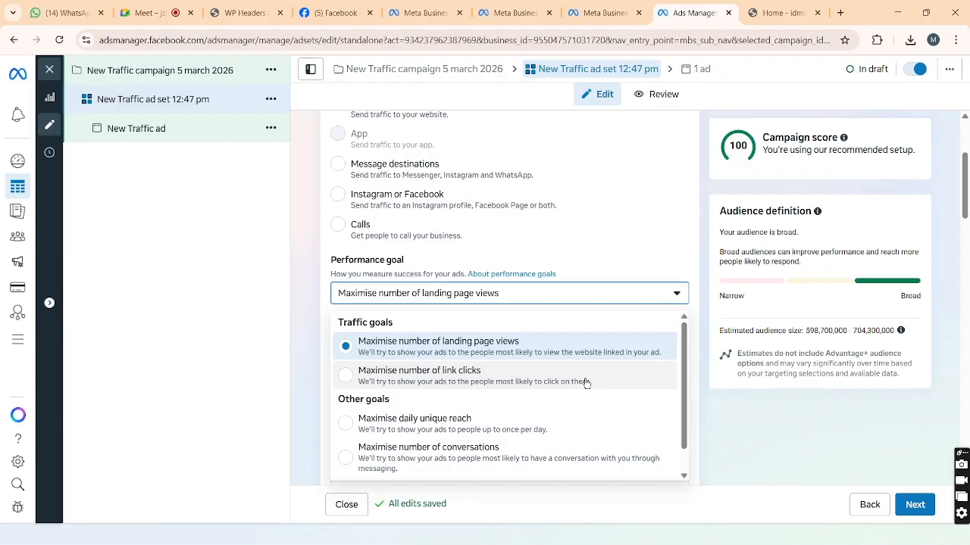
pyautogui.scroll(-1, 585, 383)
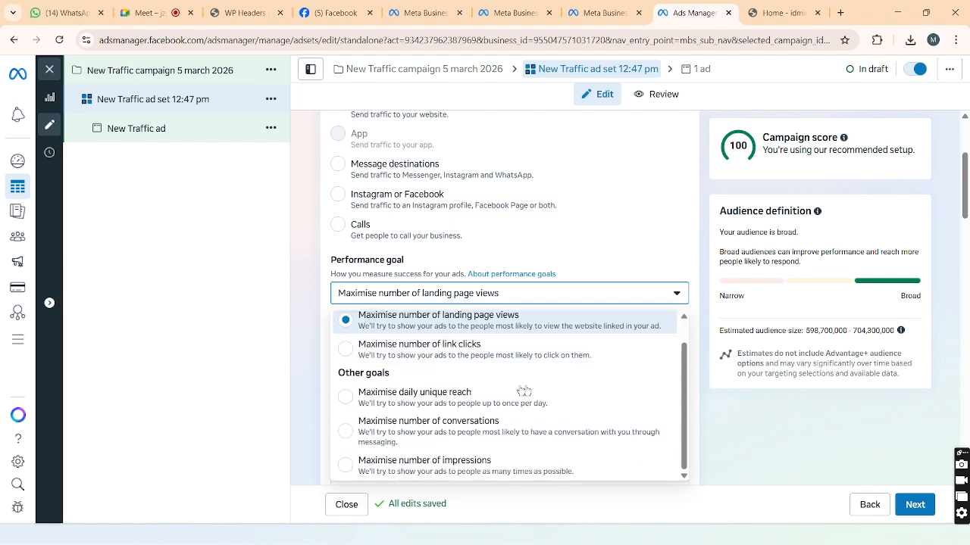
pyautogui.click(348, 436)
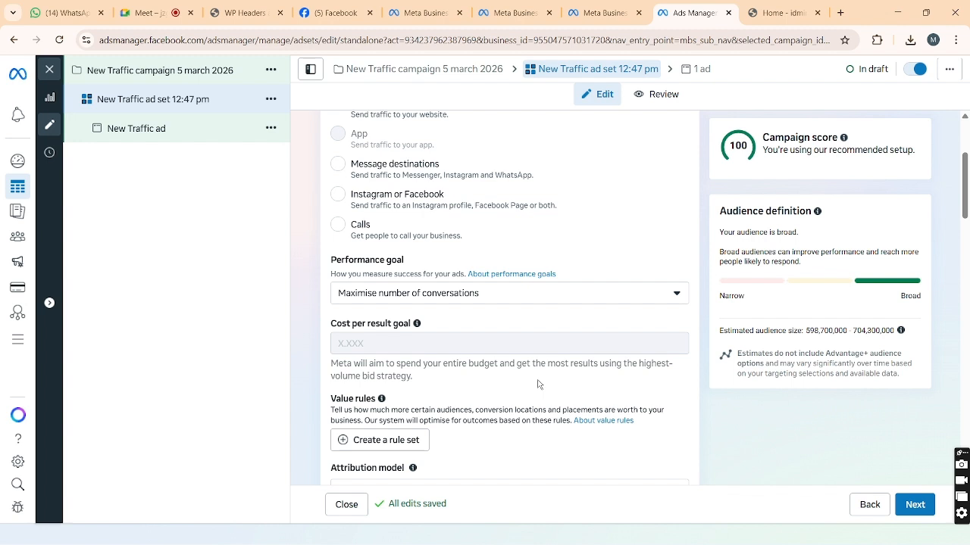
# - Turn on dynamic creative for the ad set and accept its explanatory notice
pyautogui.scroll(-2, 538, 385)
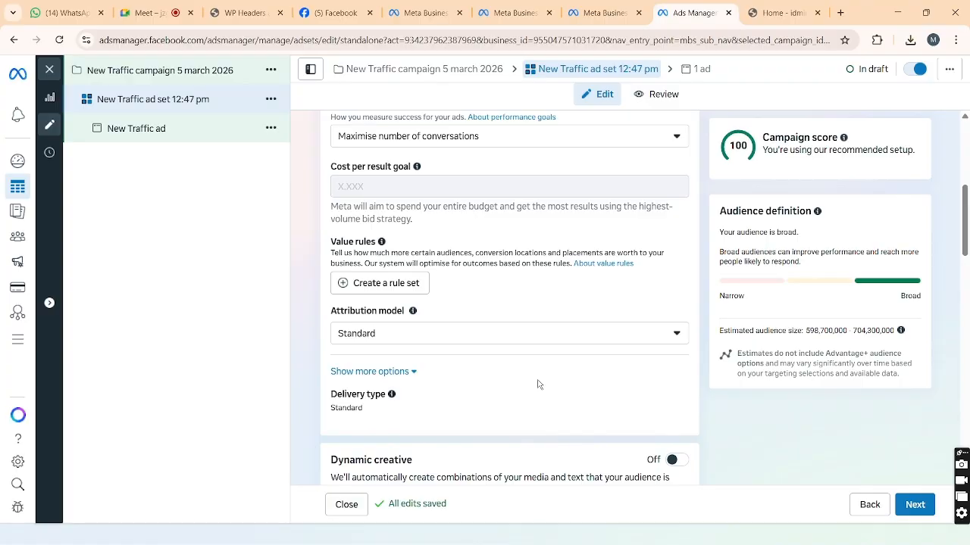
pyautogui.scroll(-2, 538, 384)
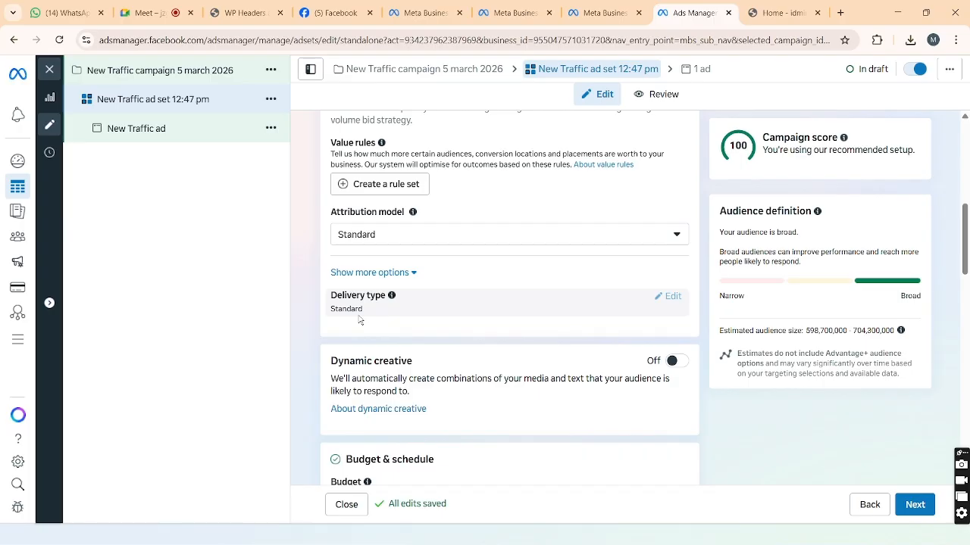
pyautogui.scroll(-1, 439, 363)
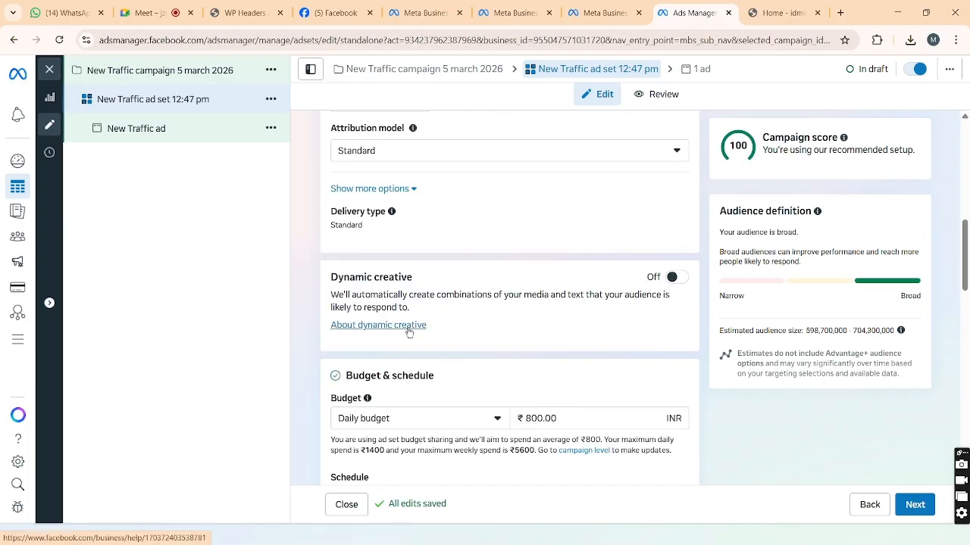
pyautogui.click(677, 278)
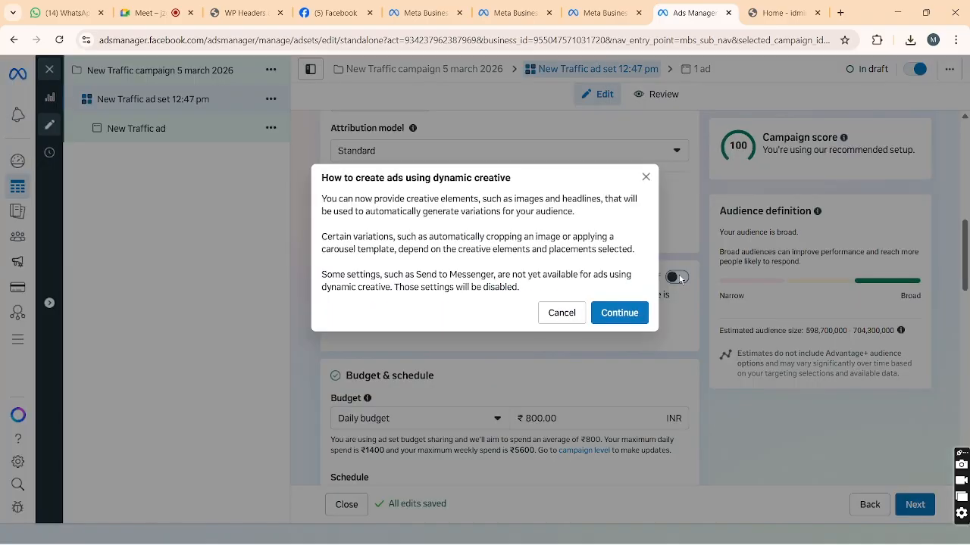
pyautogui.click(629, 313)
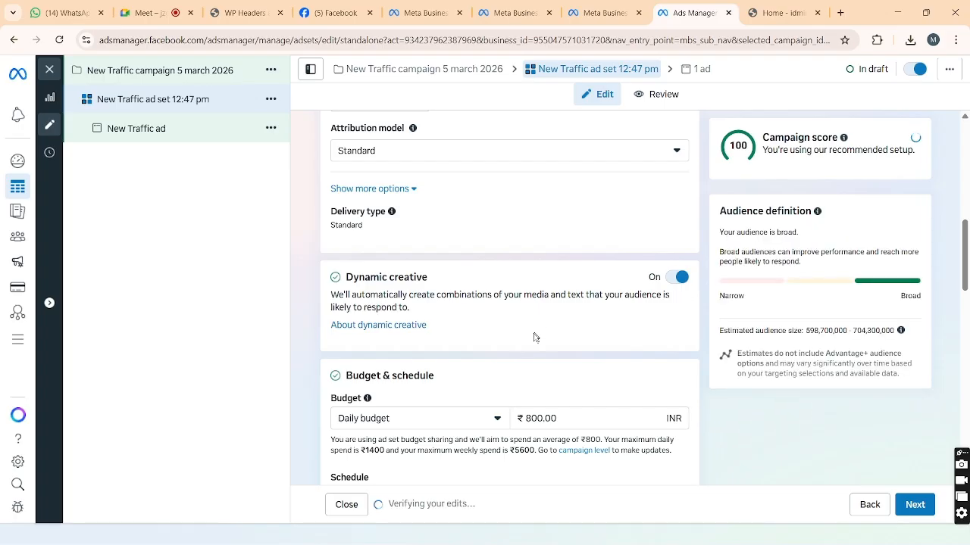
# - Edit the ad set's audience locations to target the postcode 201304 in Noida, Uttar Pradesh, India
pyautogui.scroll(-1, 501, 396)
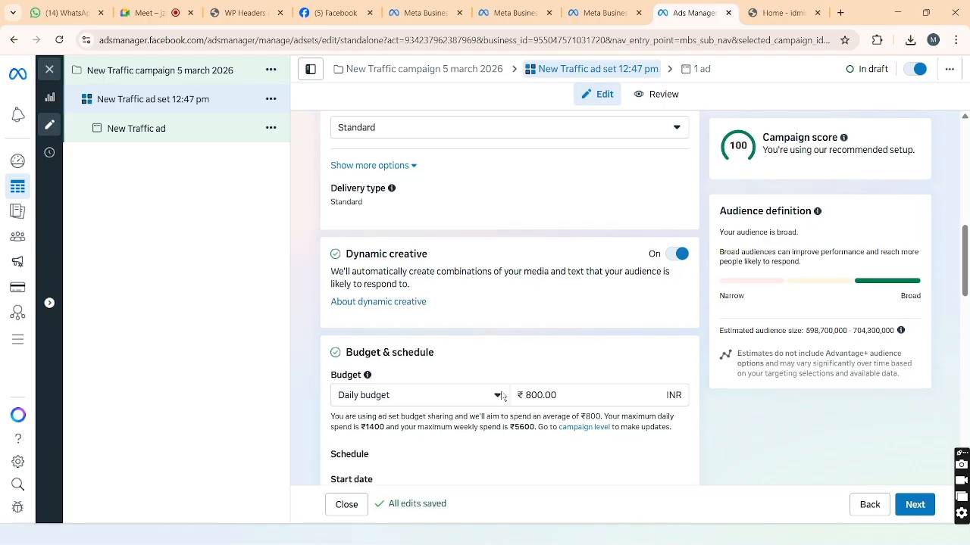
pyautogui.scroll(-2, 501, 396)
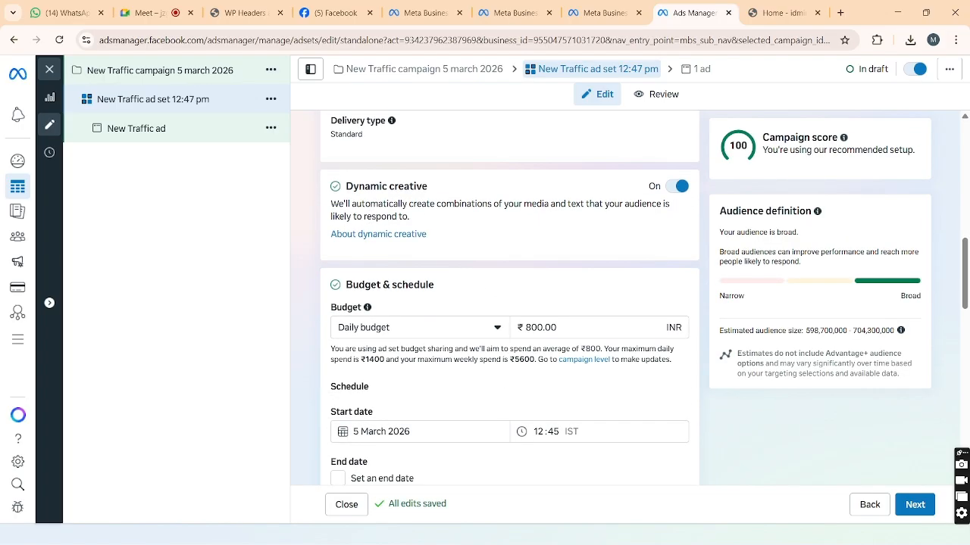
pyautogui.scroll(-1, 500, 396)
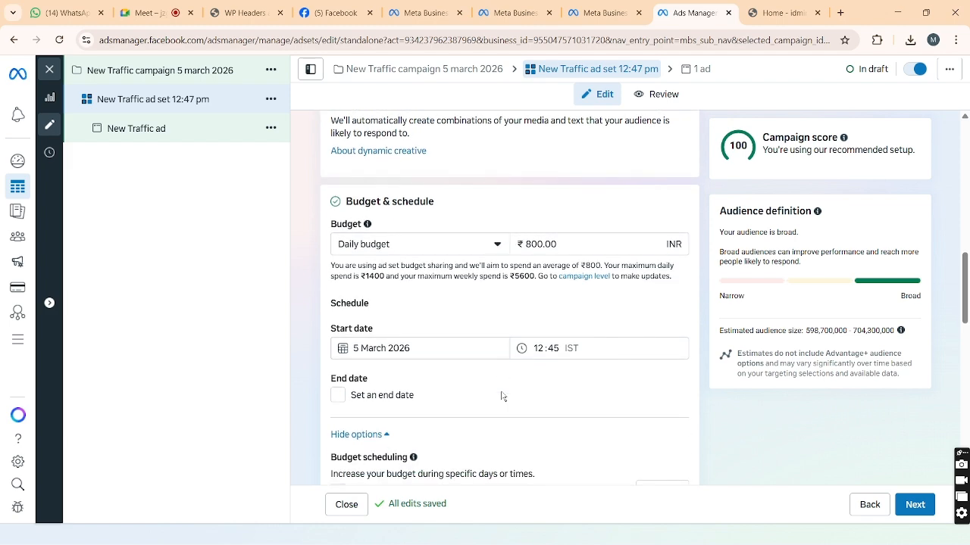
pyautogui.scroll(-2, 502, 397)
pyautogui.scroll(-3, 503, 396)
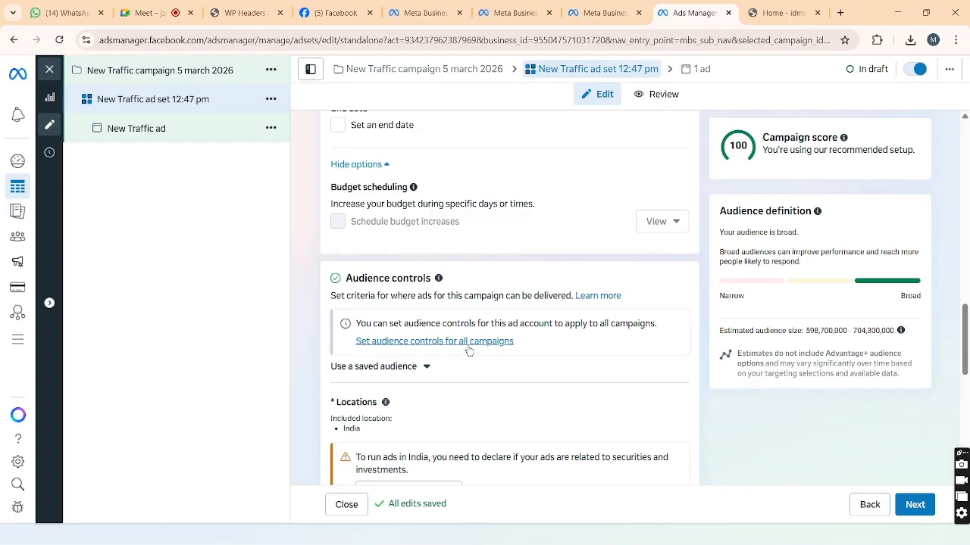
pyautogui.scroll(-1, 469, 351)
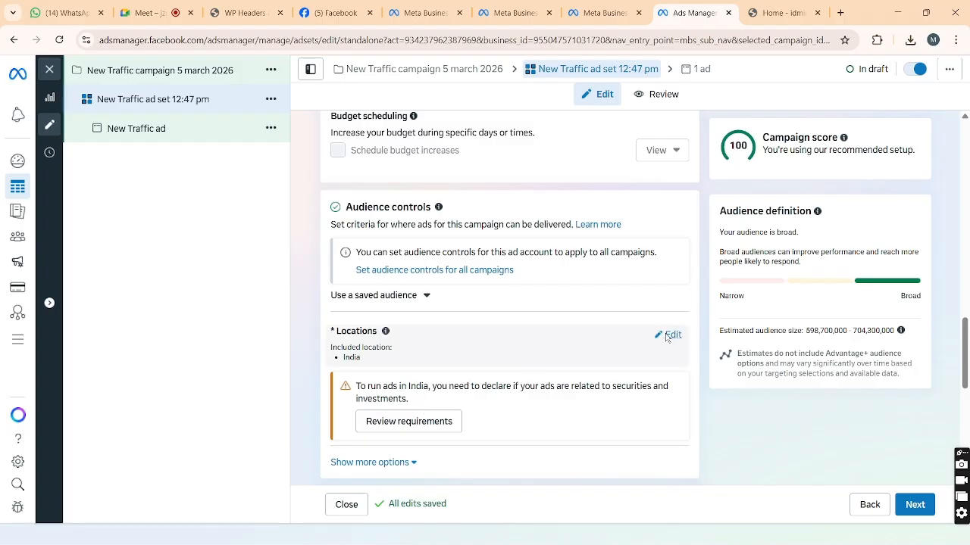
pyautogui.click(667, 335)
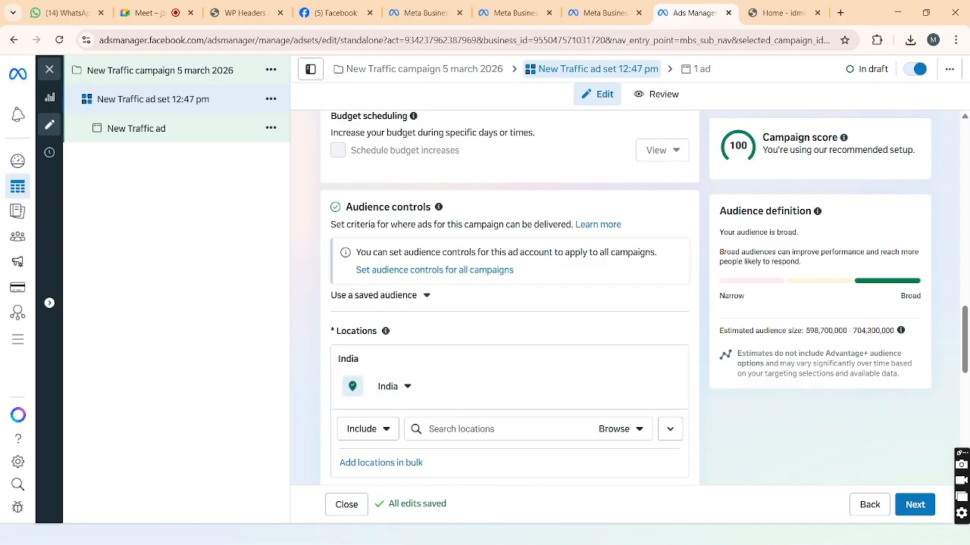
pyautogui.click(455, 428)
pyautogui.write('20130')
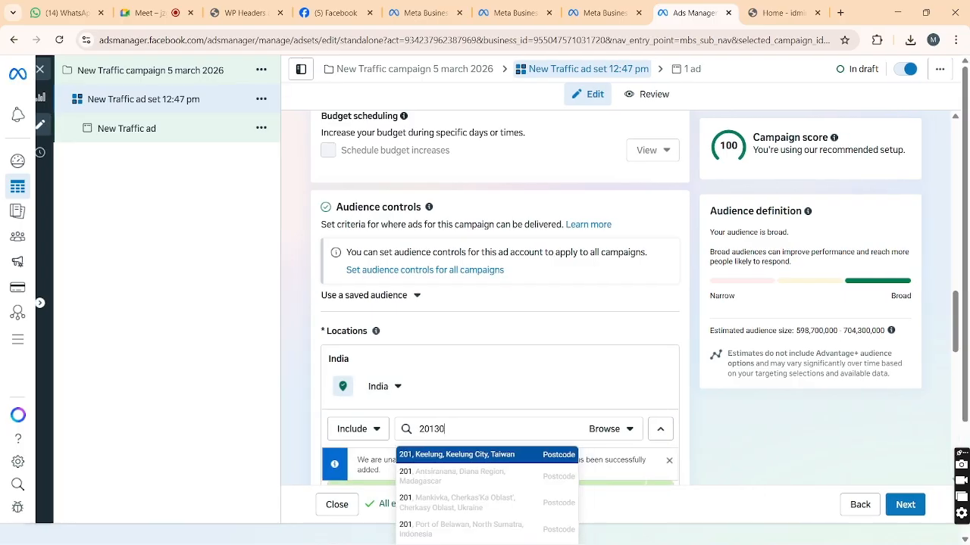
pyautogui.write('4')
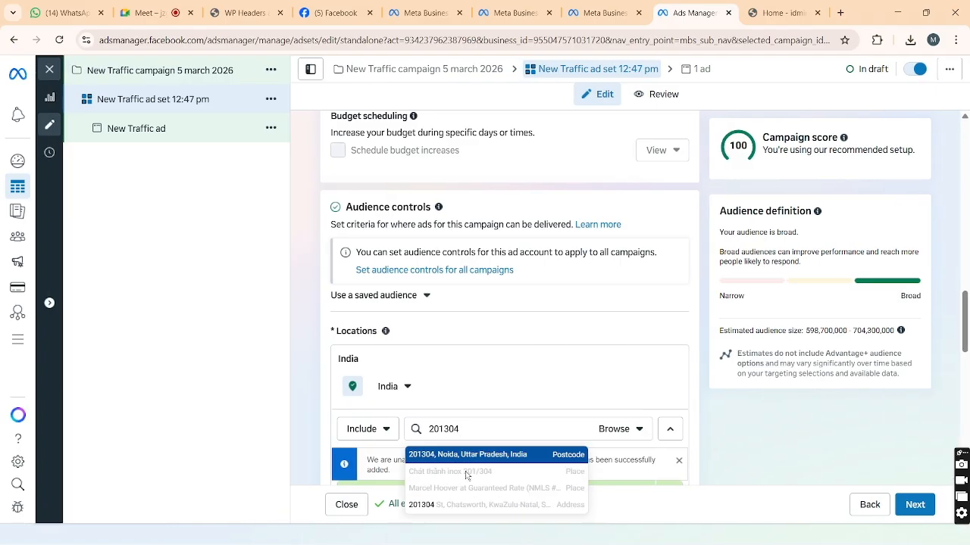
pyautogui.click(479, 456)
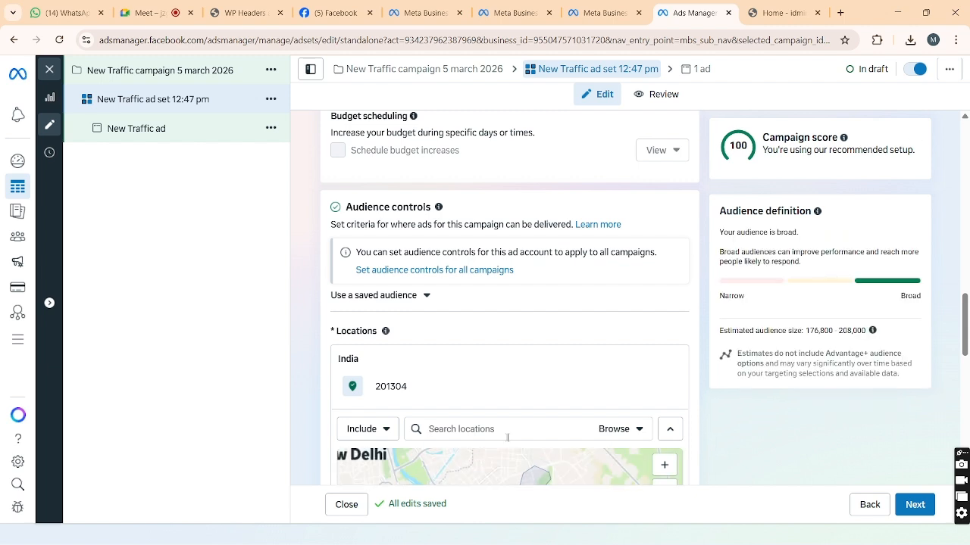
# - Examine the targeted postcode area on the locations map and the options available for that location entry
pyautogui.scroll(-5, 532, 406)
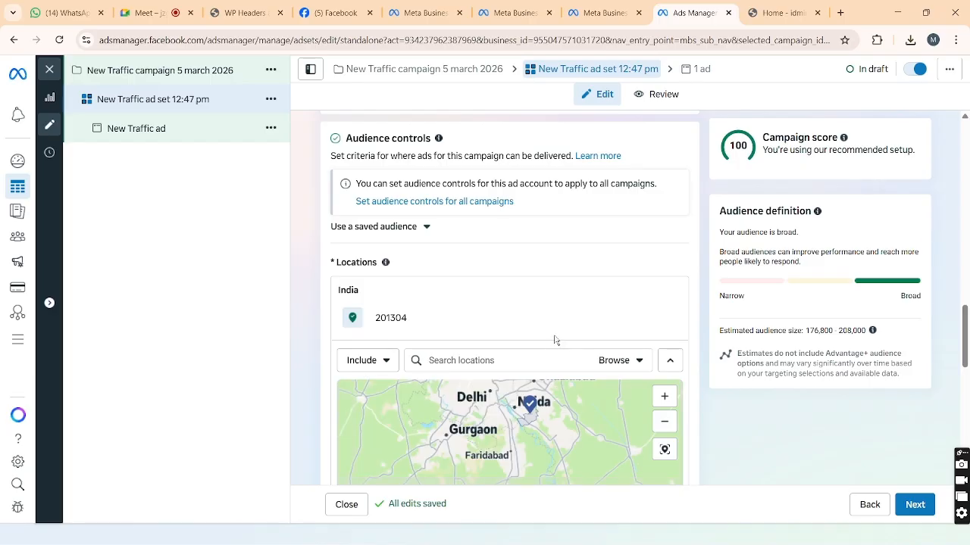
pyautogui.scroll(-2, 554, 341)
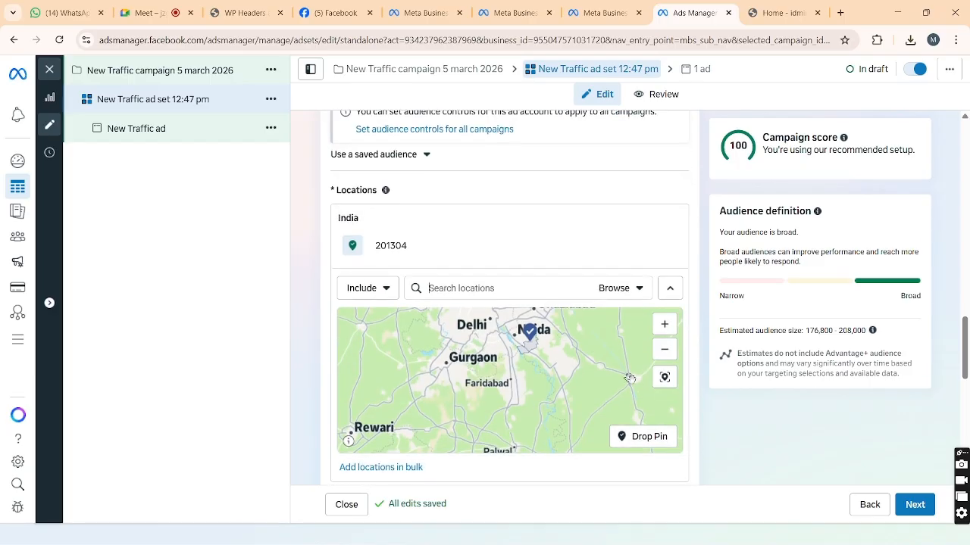
pyautogui.scroll(-2, 707, 422)
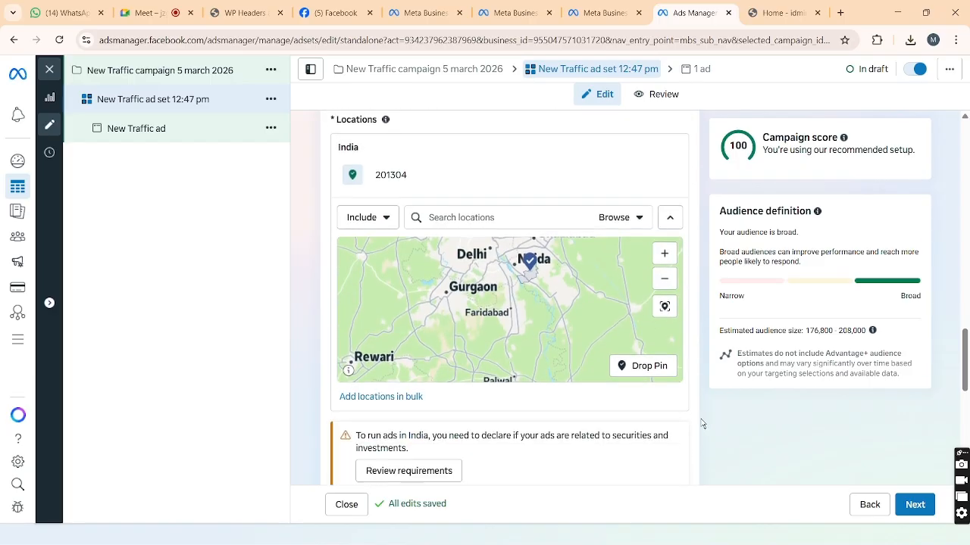
pyautogui.scroll(-1, 614, 450)
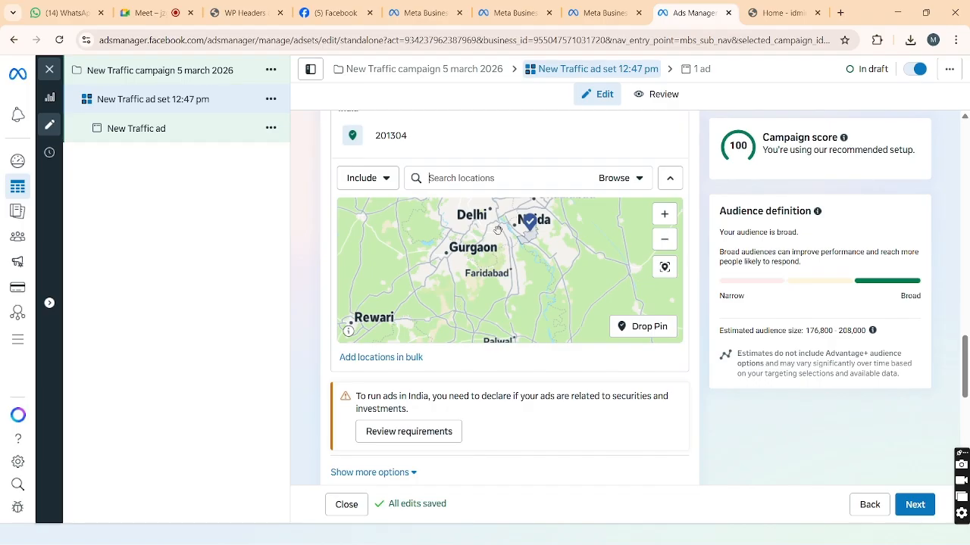
pyautogui.scroll(3, 504, 158)
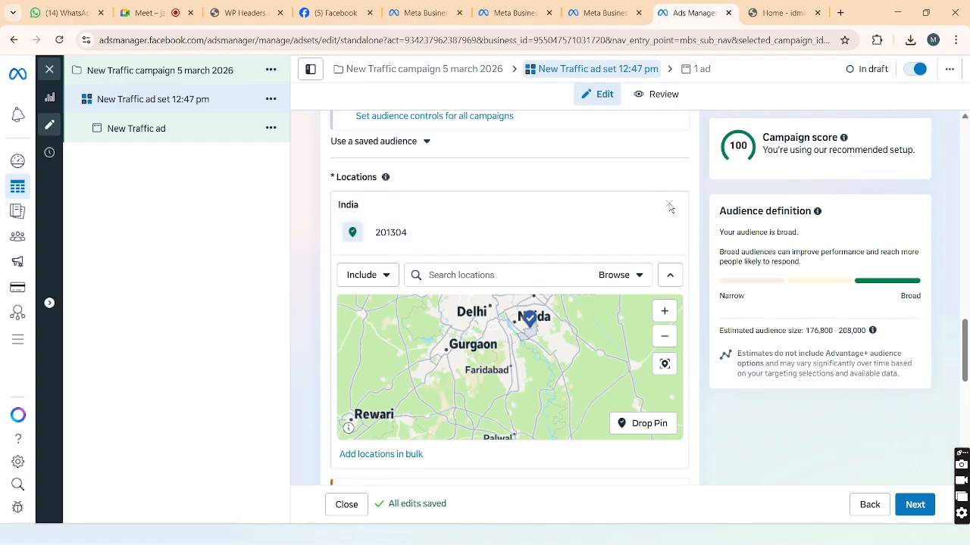
pyautogui.moveTo(671, 208)
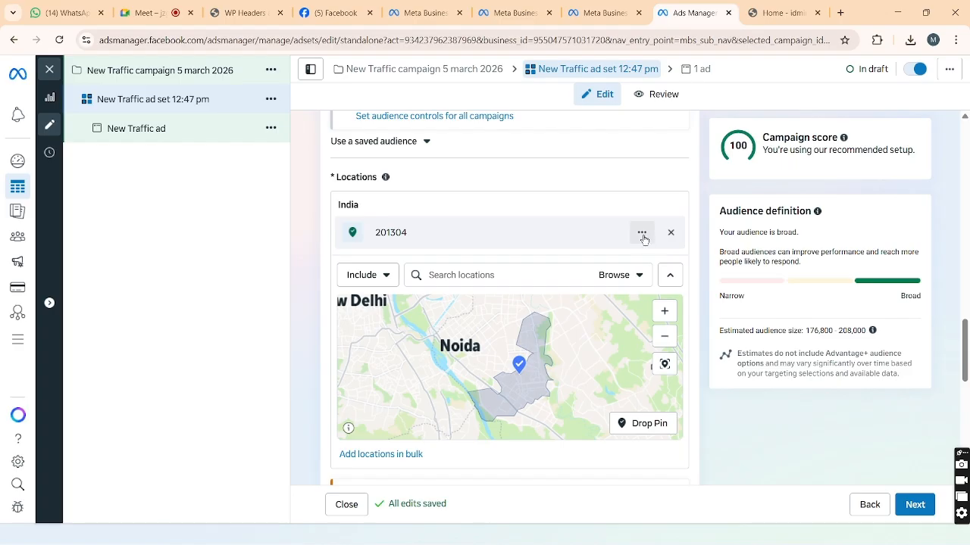
pyautogui.click(641, 233)
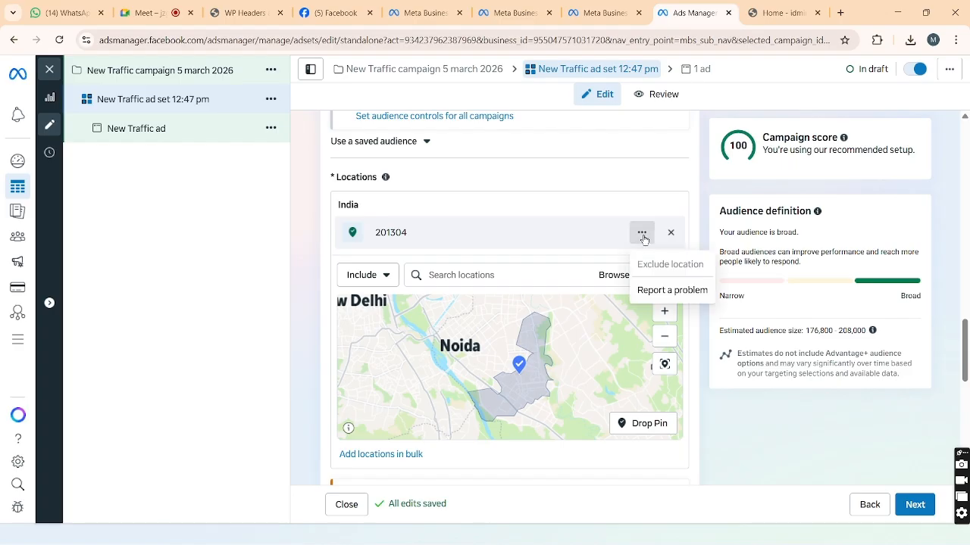
pyautogui.click(398, 231)
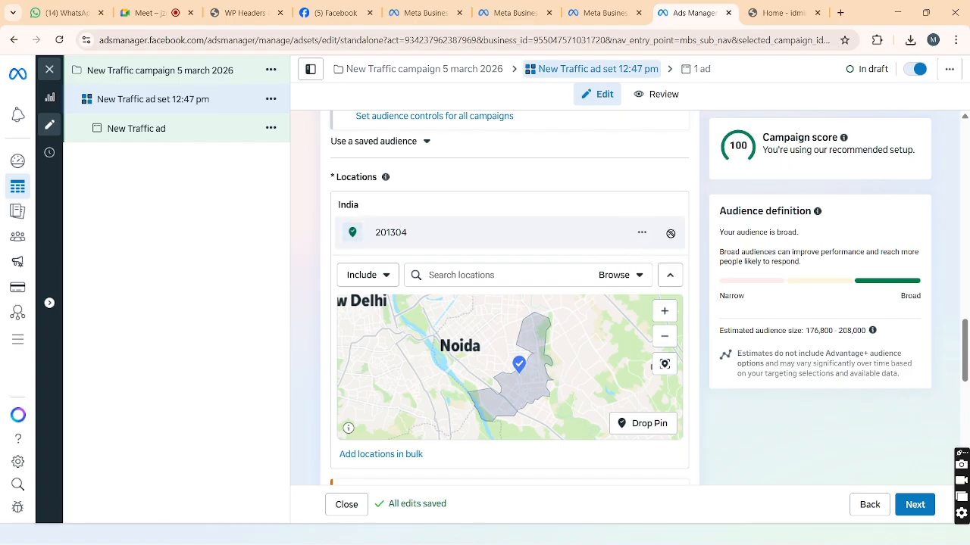
# - Add the cities Jaipur, Rajasthan and Nalagarh, Himachal Pradesh to the included audience locations
pyautogui.write('jaipur')
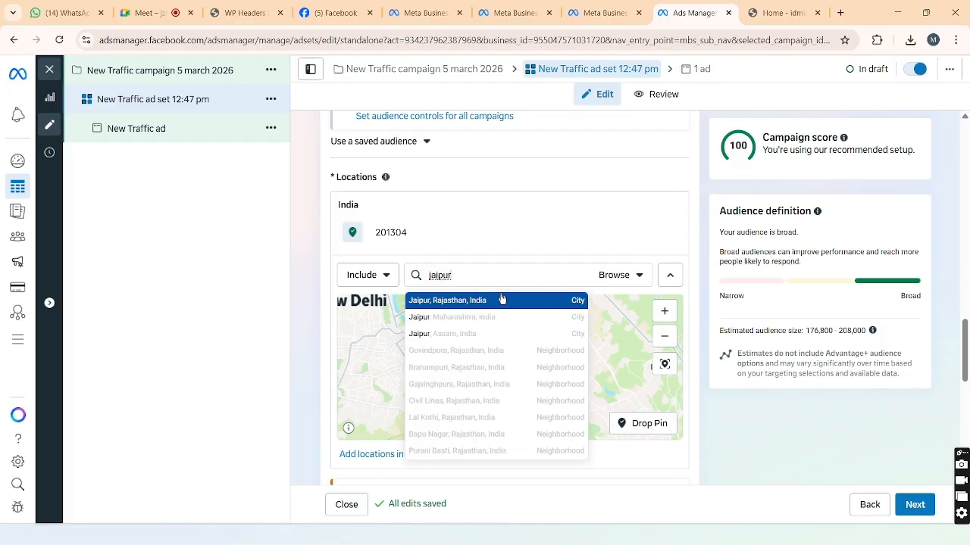
pyautogui.click(498, 302)
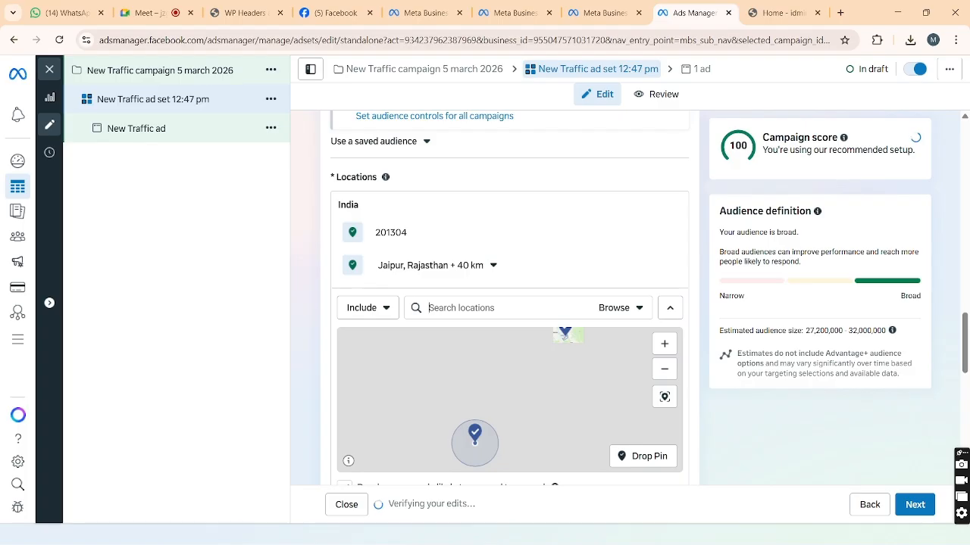
pyautogui.write('hims')
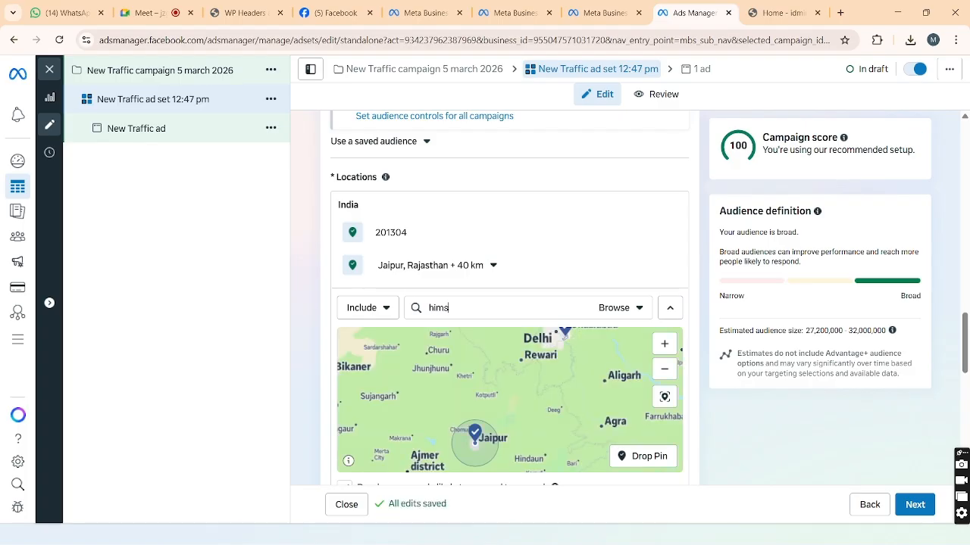
pyautogui.press('BackSpace')
pyautogui.press('BackSpace')
pyautogui.press('BackSpace')
pyautogui.write('nalagarh')
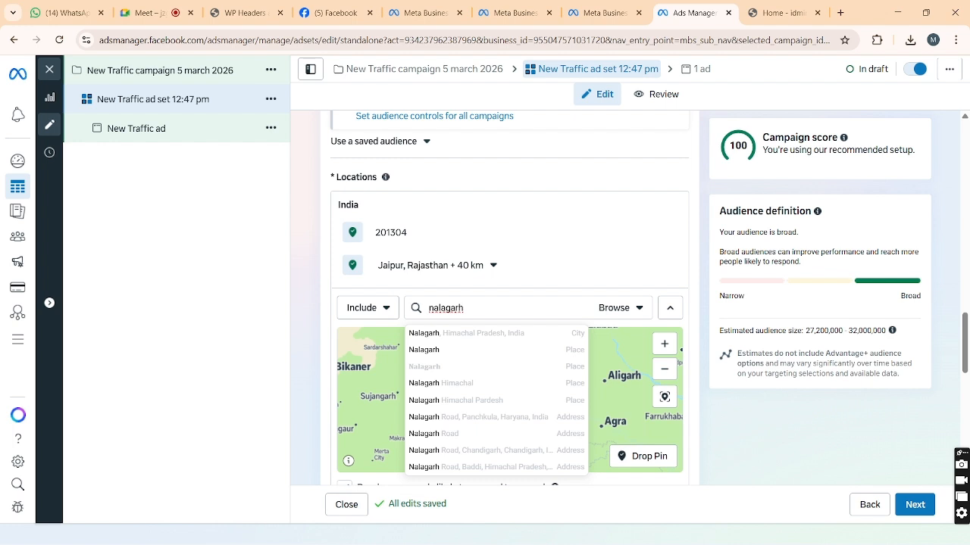
pyautogui.click(450, 338)
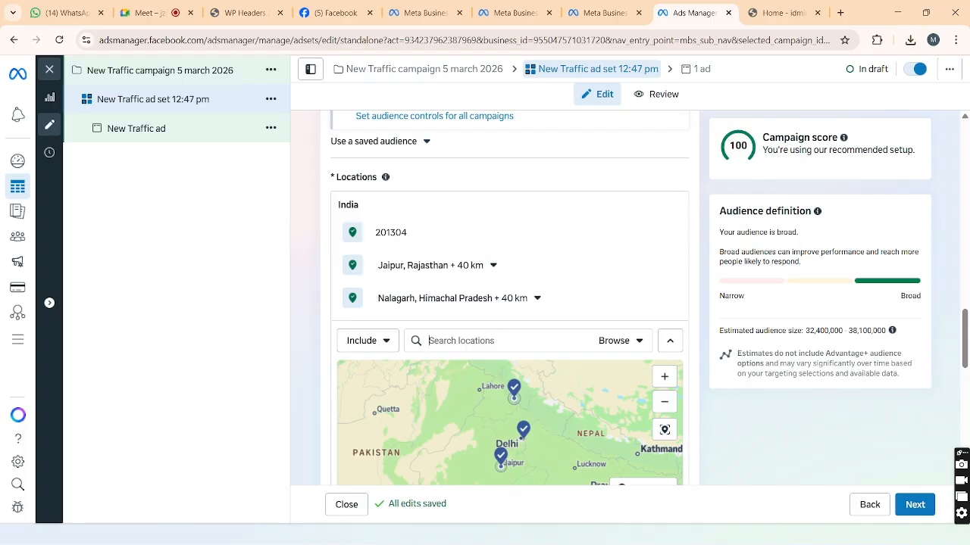
# - Add Gujarat, India and the city of Mumbai, Maharashtra to the included audience locations
pyautogui.write('guj')
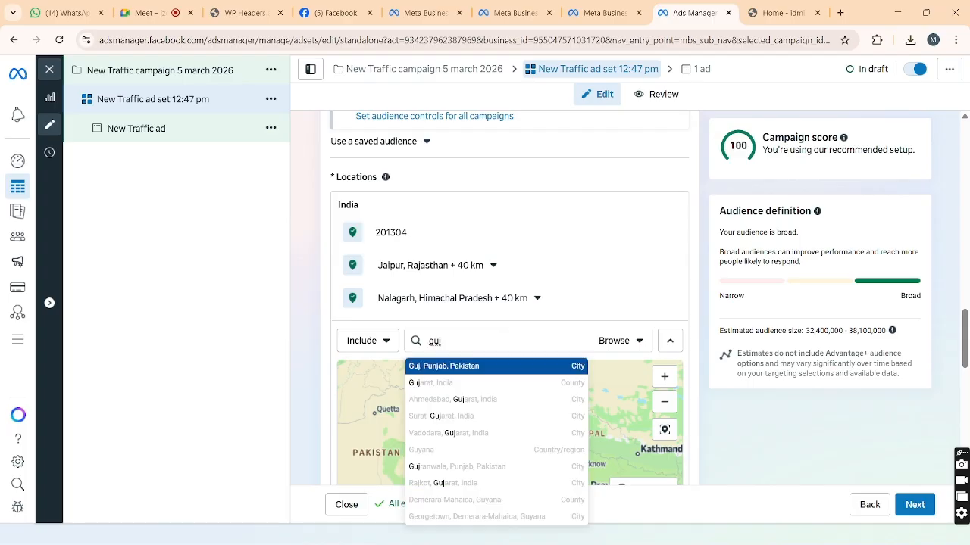
pyautogui.write('ara')
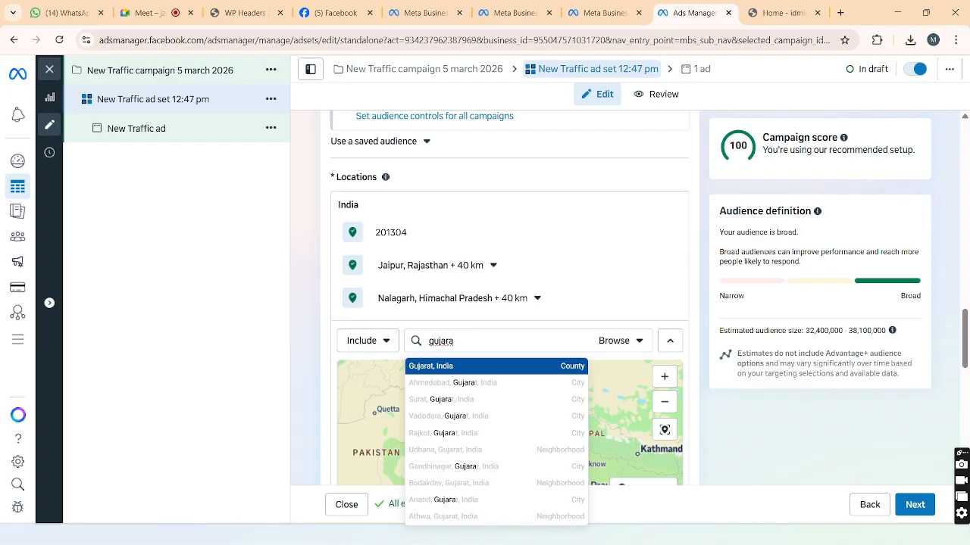
pyautogui.click(457, 369)
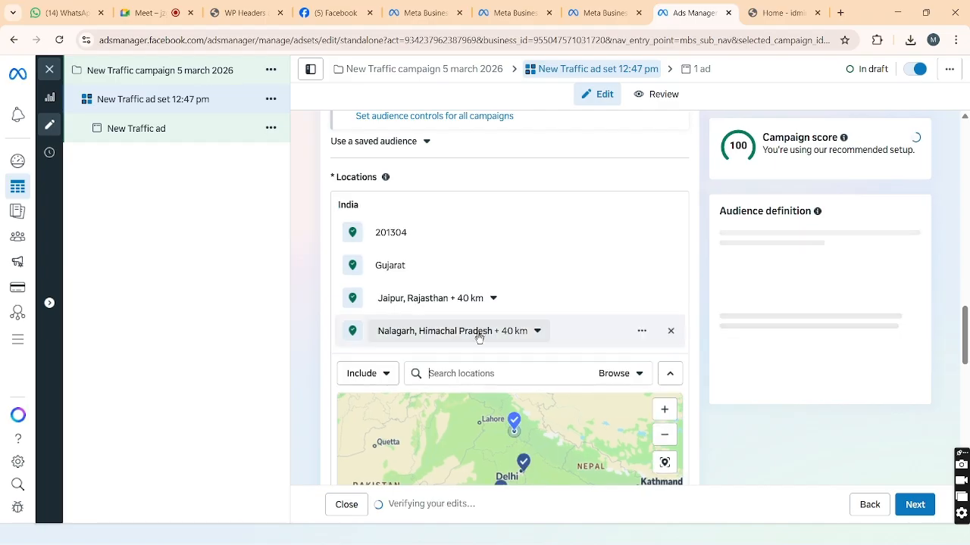
pyautogui.write('mu')
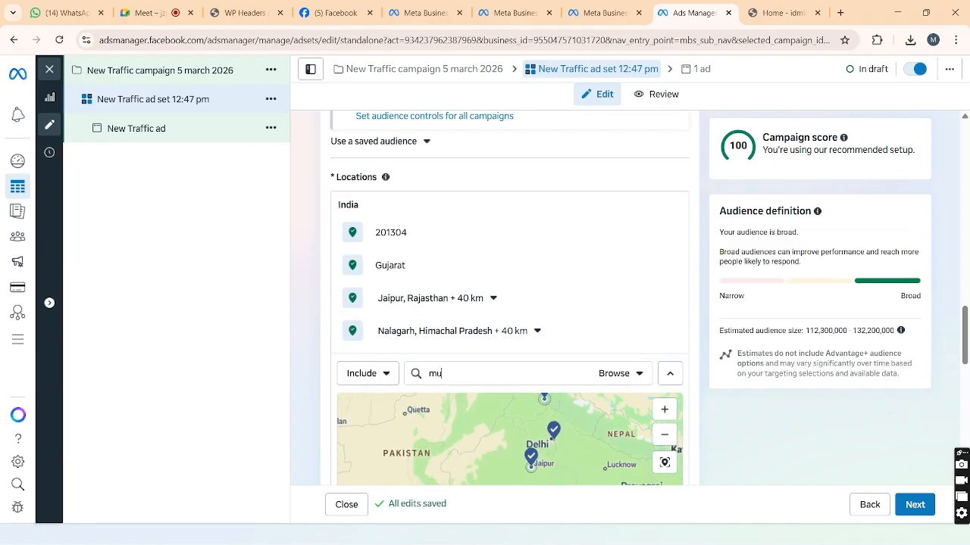
pyautogui.write('mb')
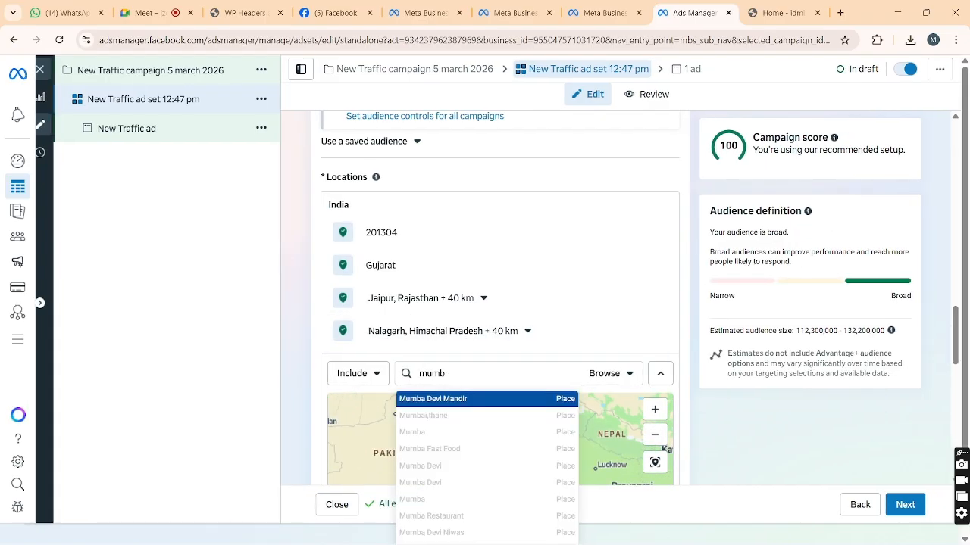
pyautogui.write('ai')
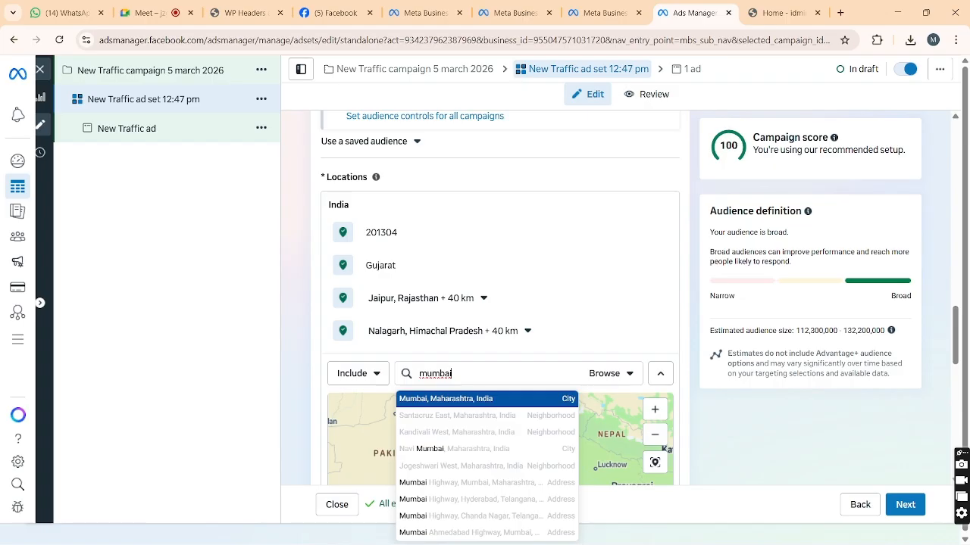
pyautogui.click(467, 400)
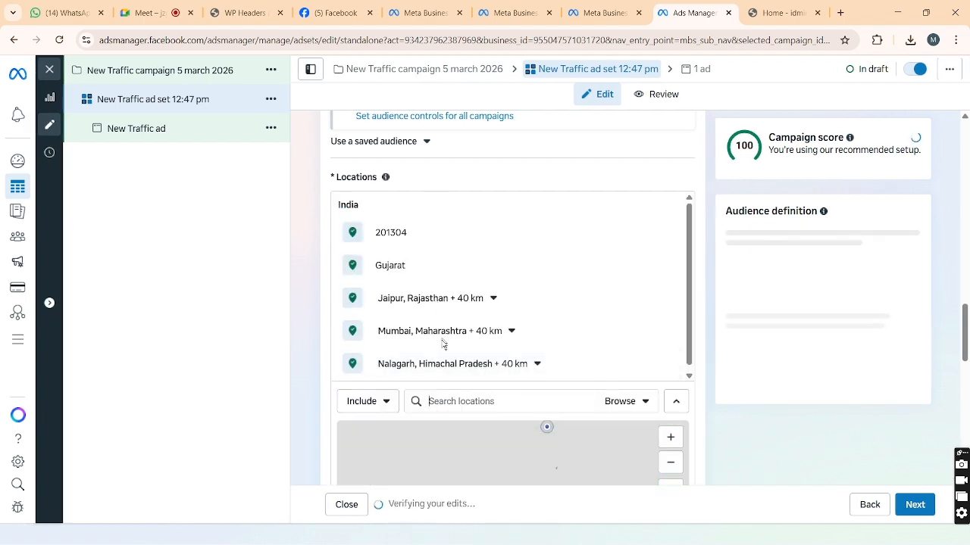
# - Add Banglore City and the Chandigarh, India region to the included audience locations
pyautogui.write('b')
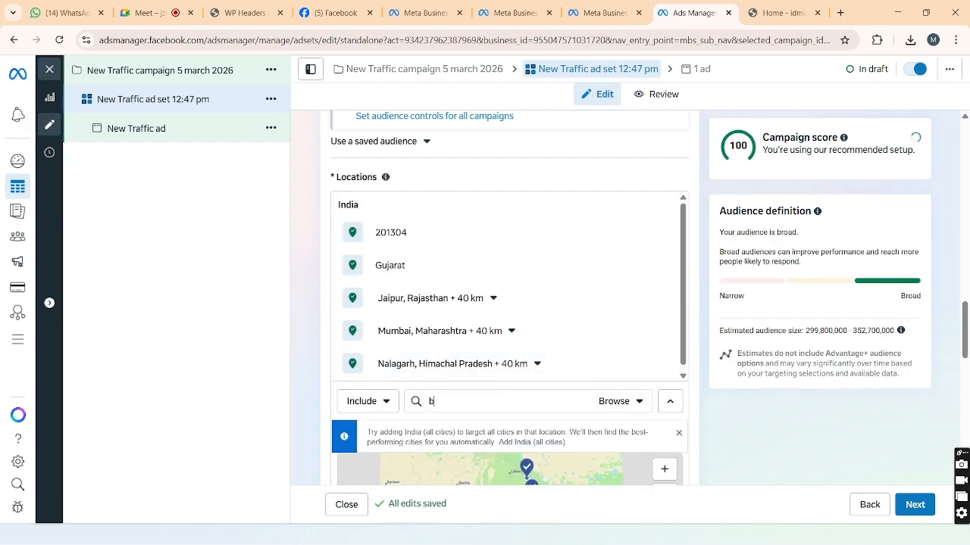
pyautogui.write('anglo')
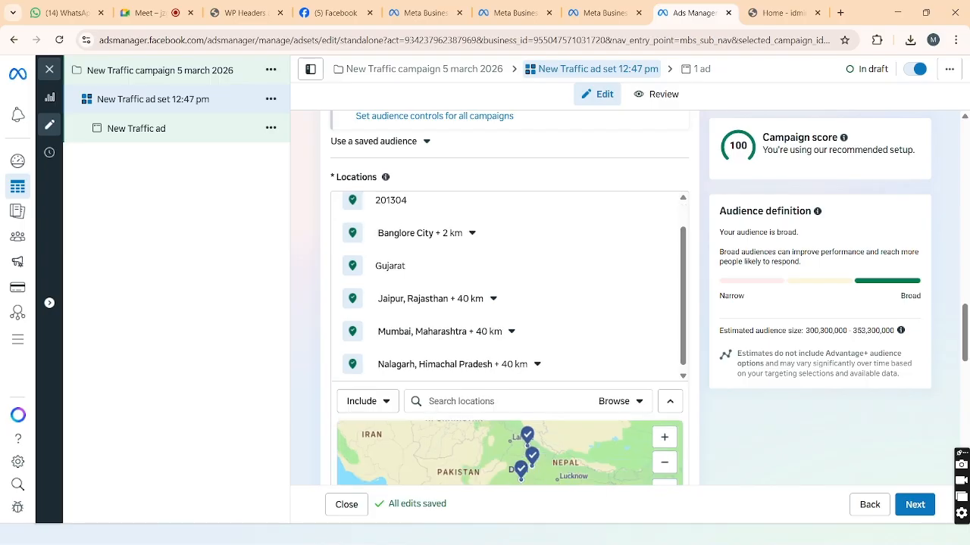
pyautogui.write('chand')
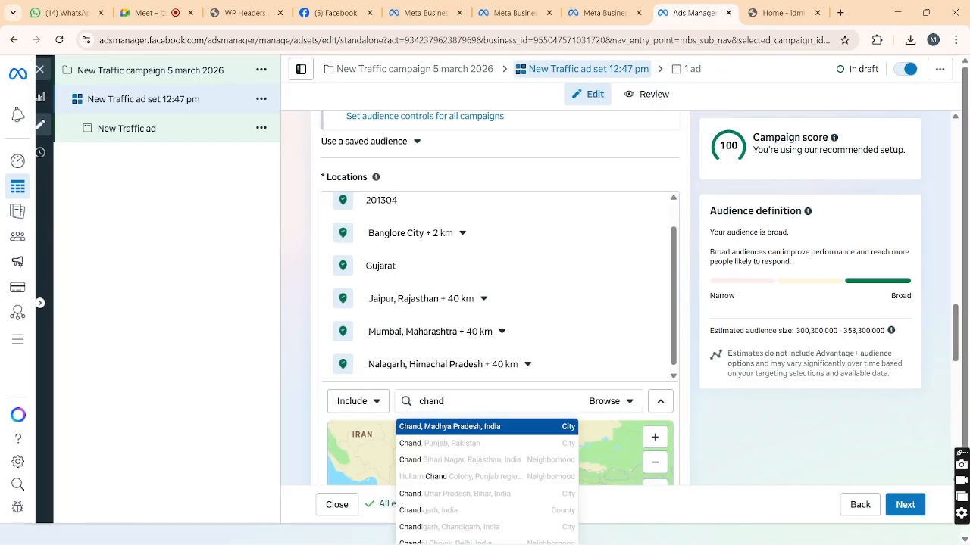
pyautogui.write('igars')
pyautogui.press('BackSpace')
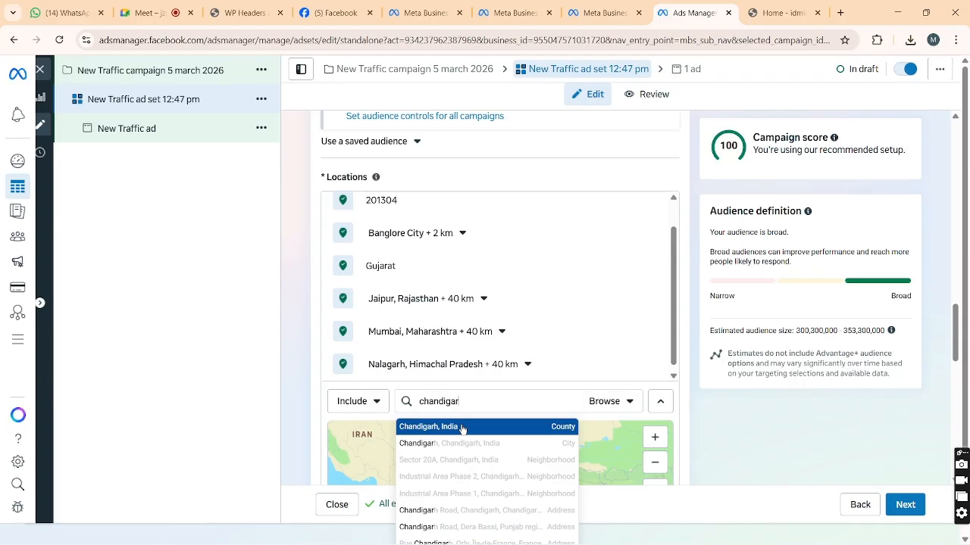
pyautogui.click(462, 427)
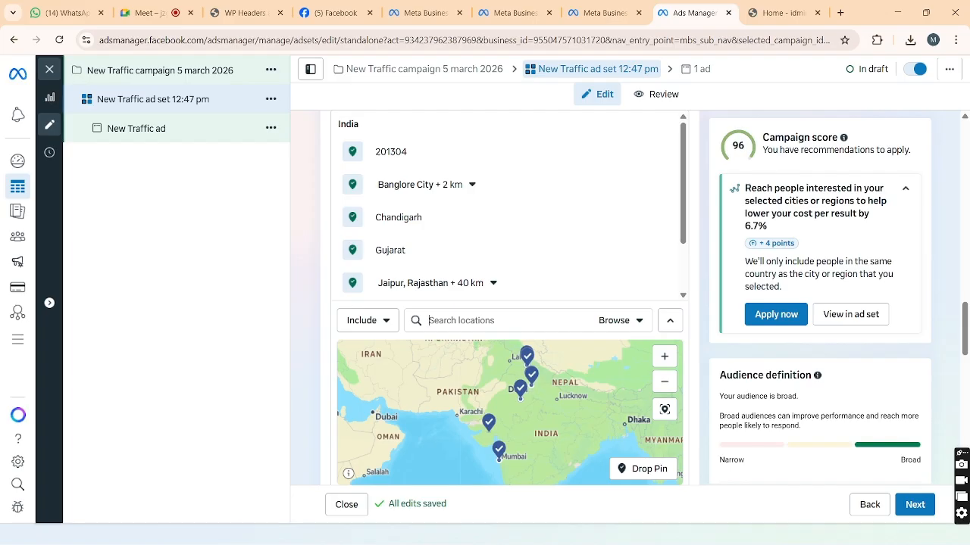
# - Add Andhra Pradesh, India to the included audience locations
pyautogui.write('andh')
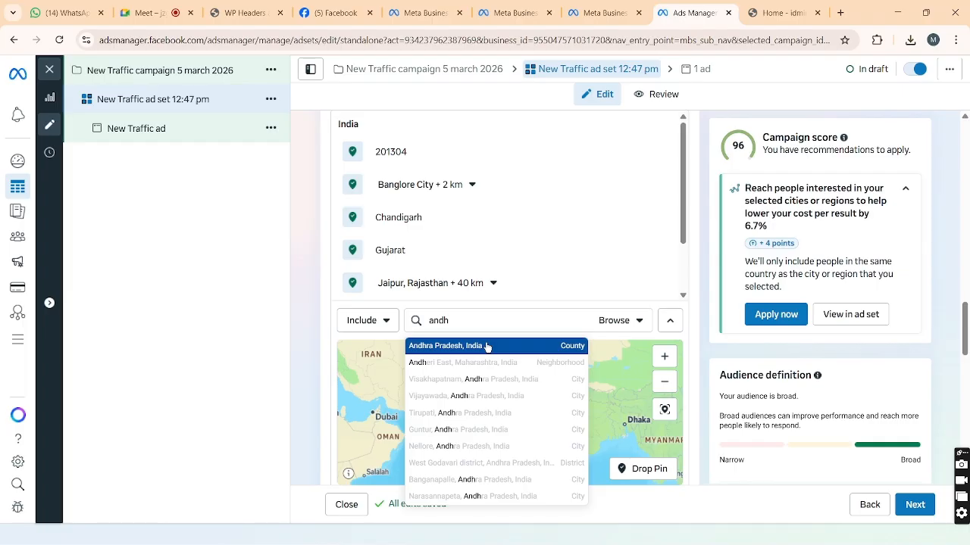
pyautogui.click(512, 348)
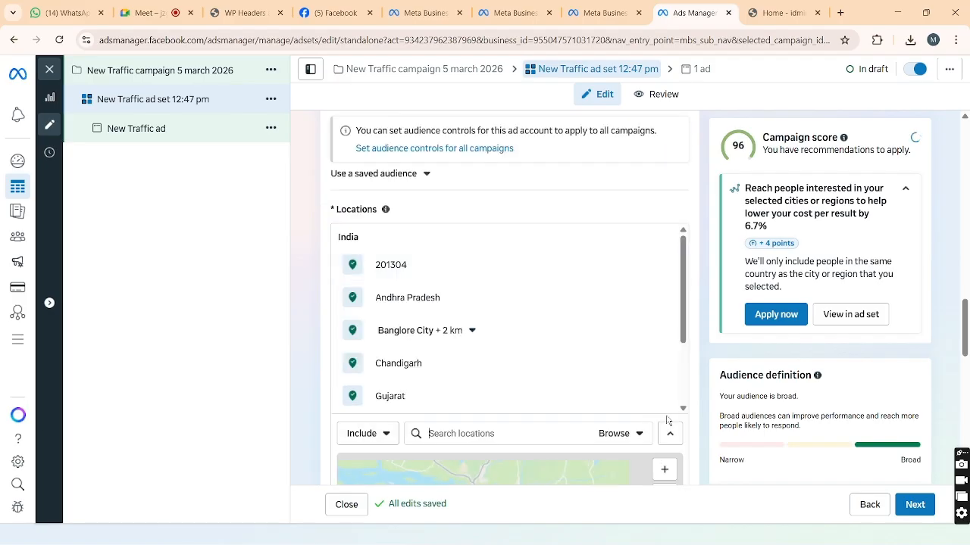
# - Expand the optional audience suggestion settings under Advantage+ audience
pyautogui.scroll(-2, 699, 439)
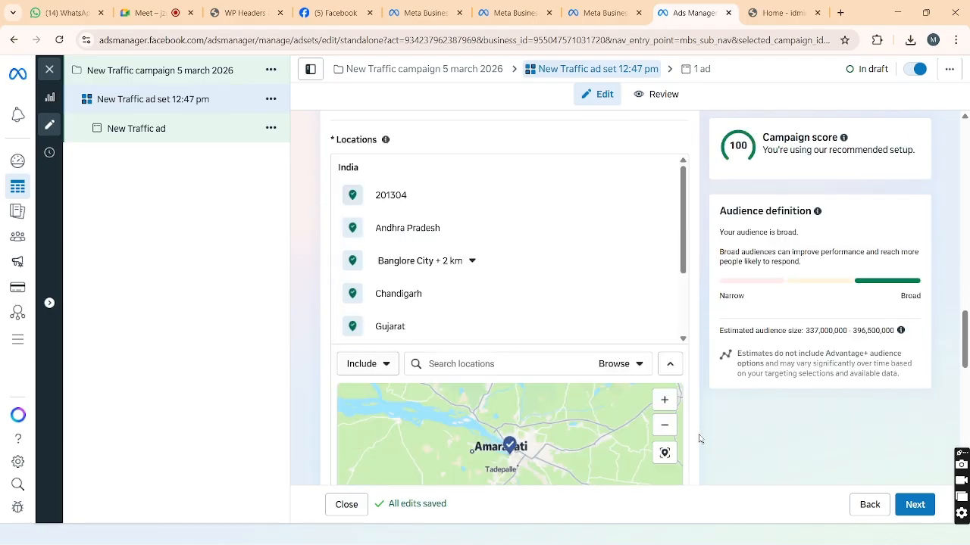
pyautogui.scroll(-8, 699, 439)
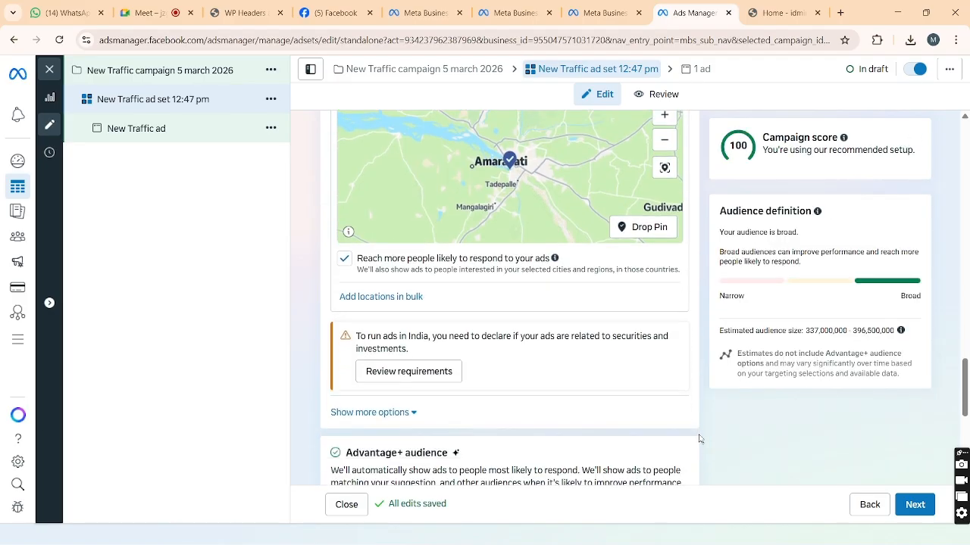
pyautogui.scroll(-2, 699, 439)
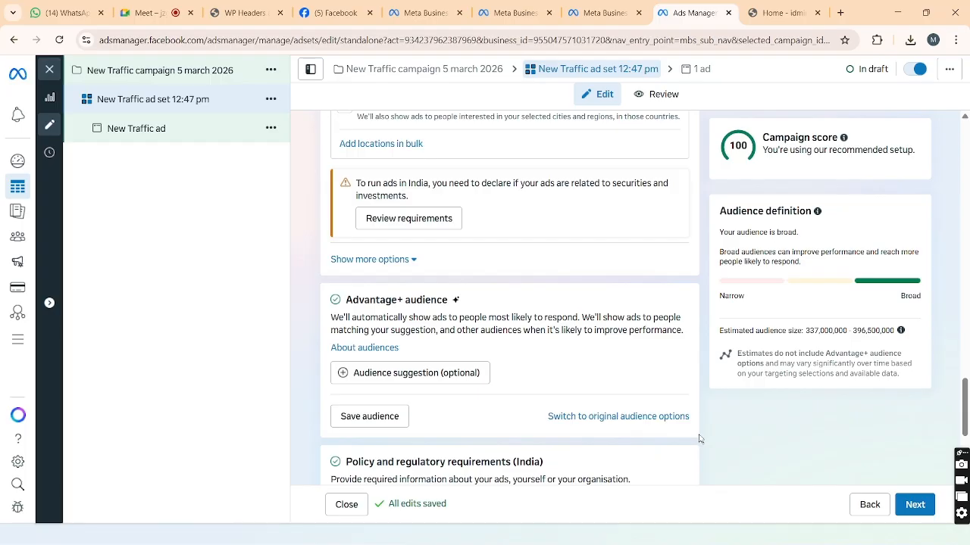
pyautogui.click(456, 376)
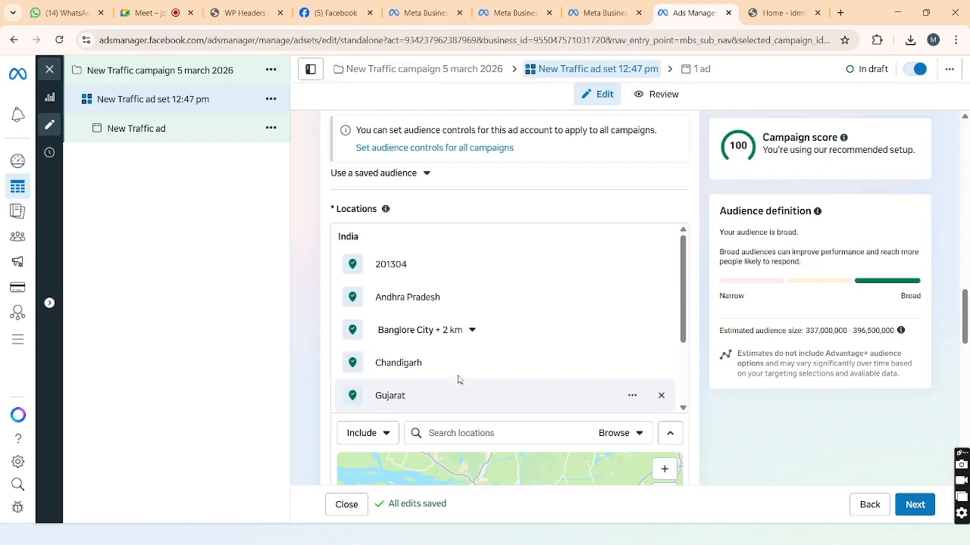
# - Set the minimum age of the suggested audience to 35
pyautogui.scroll(-1, 701, 415)
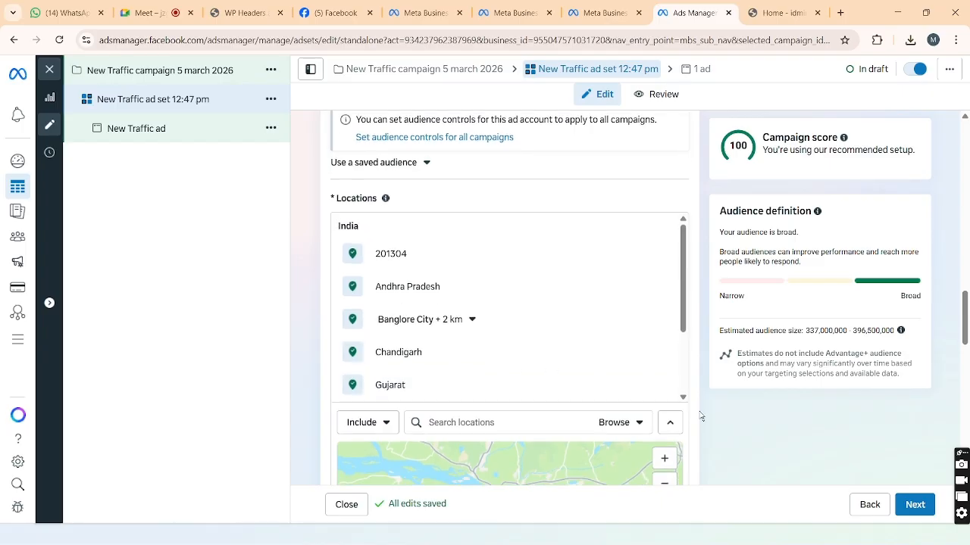
pyautogui.scroll(-5, 701, 415)
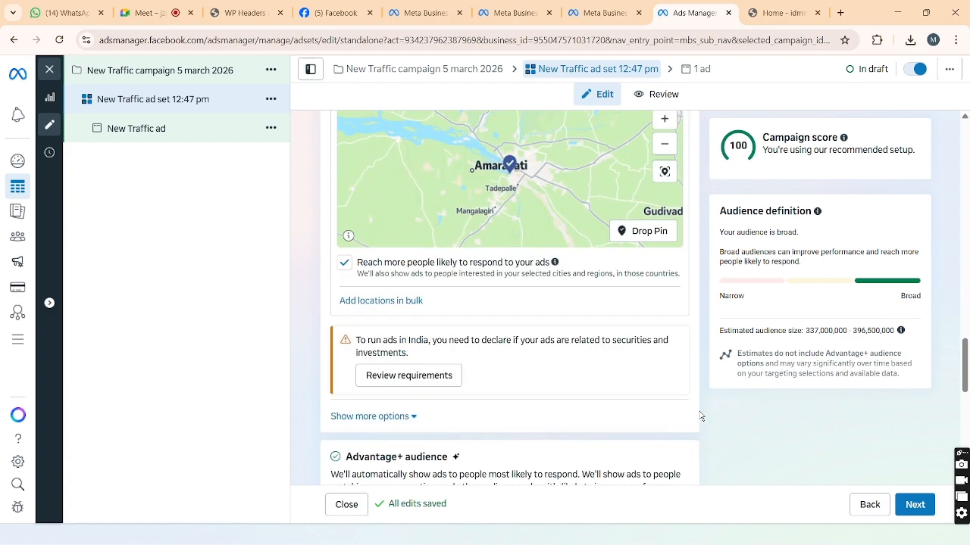
pyautogui.scroll(-2, 701, 415)
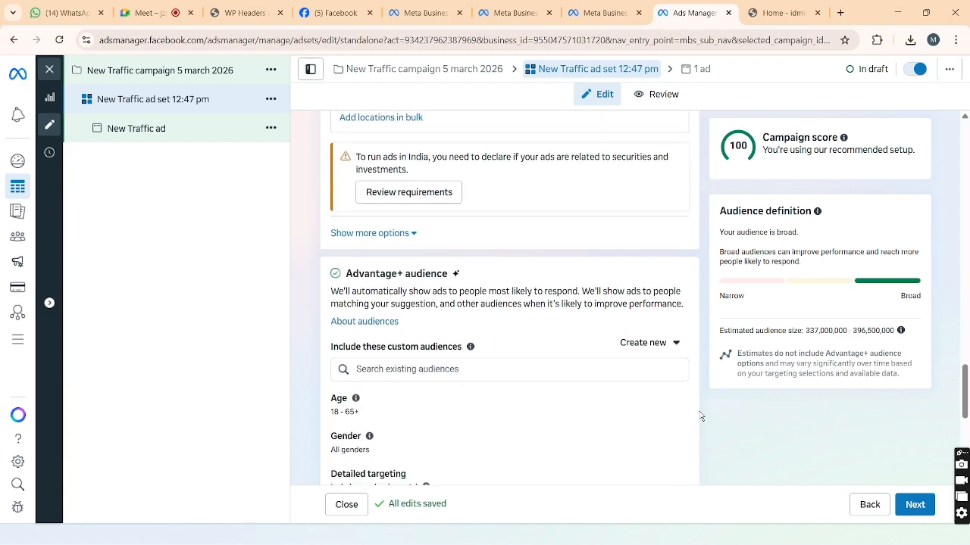
pyautogui.scroll(-1, 701, 415)
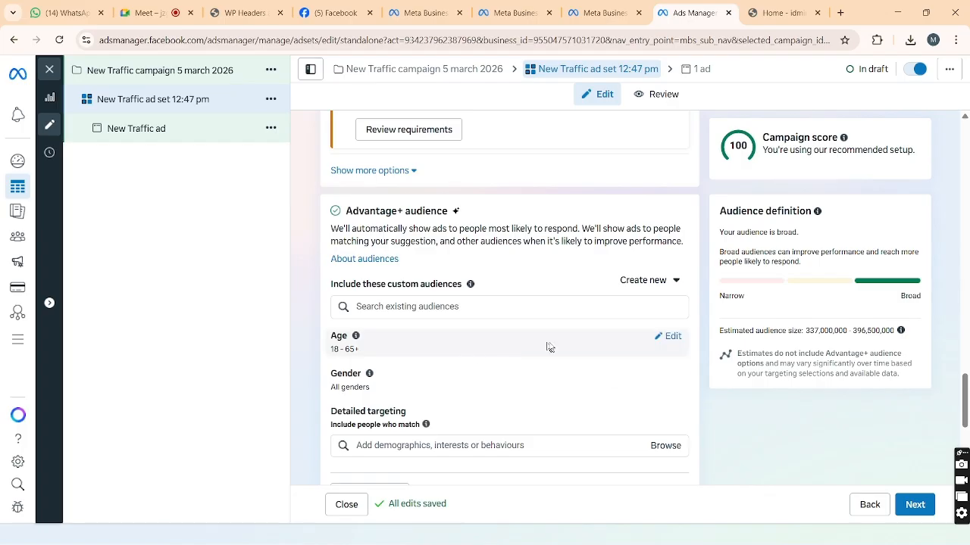
pyautogui.click(659, 341)
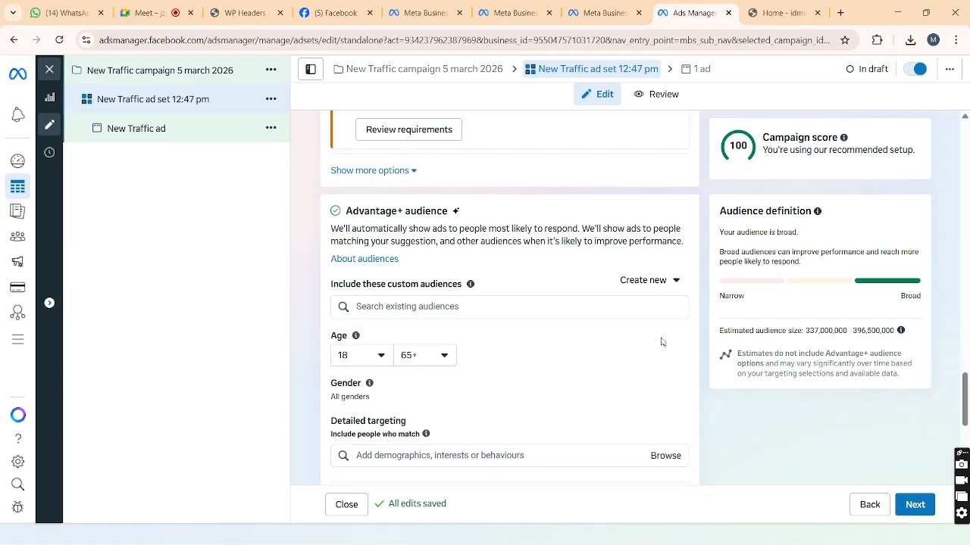
pyautogui.click(364, 361)
pyautogui.scroll(-2, 386, 306)
pyautogui.scroll(-3, 386, 306)
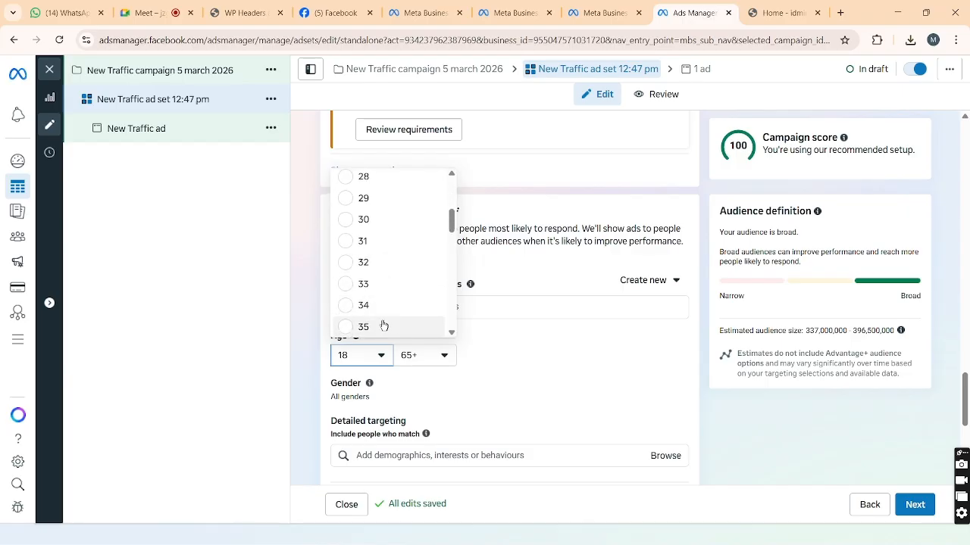
pyautogui.click(384, 327)
# - Search the detailed targeting options for Cleanroom and clear the search term
pyautogui.scroll(-2, 379, 329)
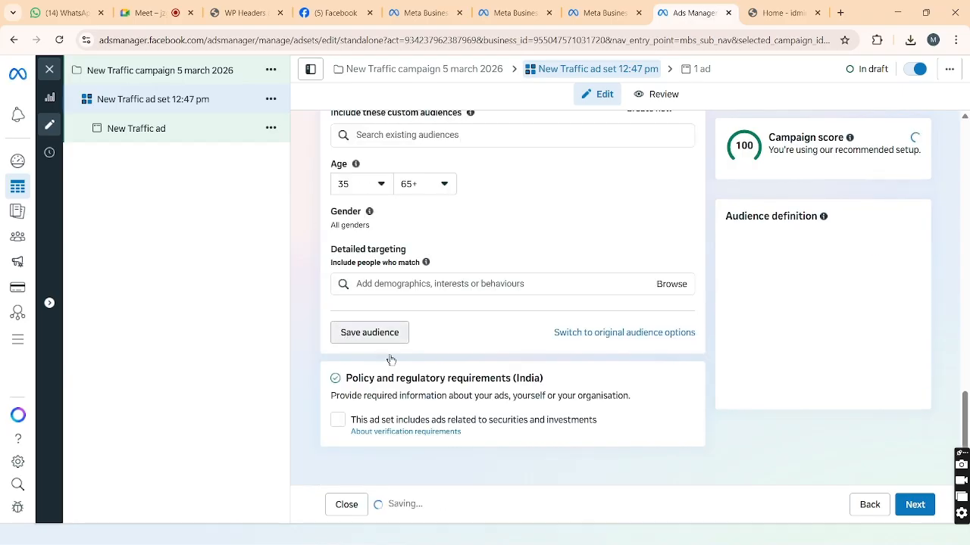
pyautogui.scroll(5, 437, 357)
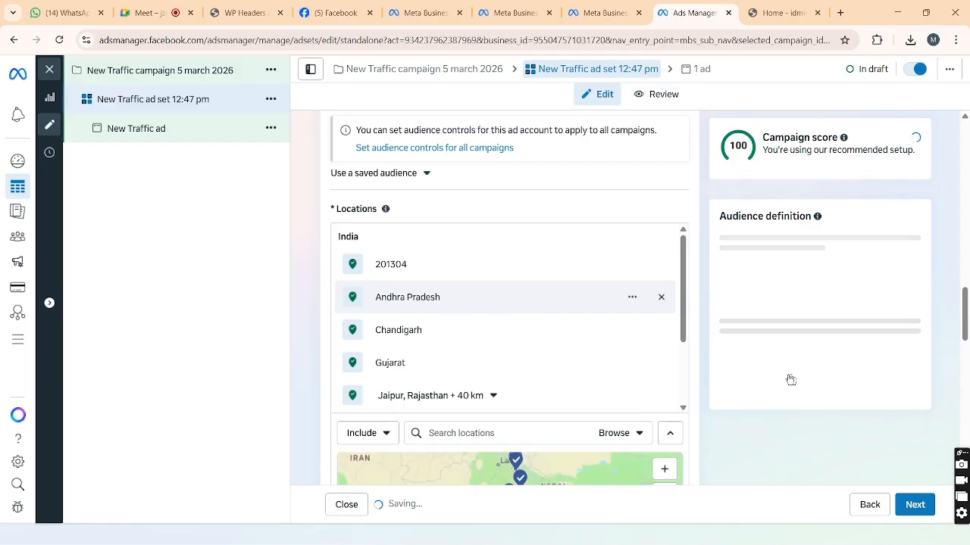
pyautogui.scroll(-1, 698, 407)
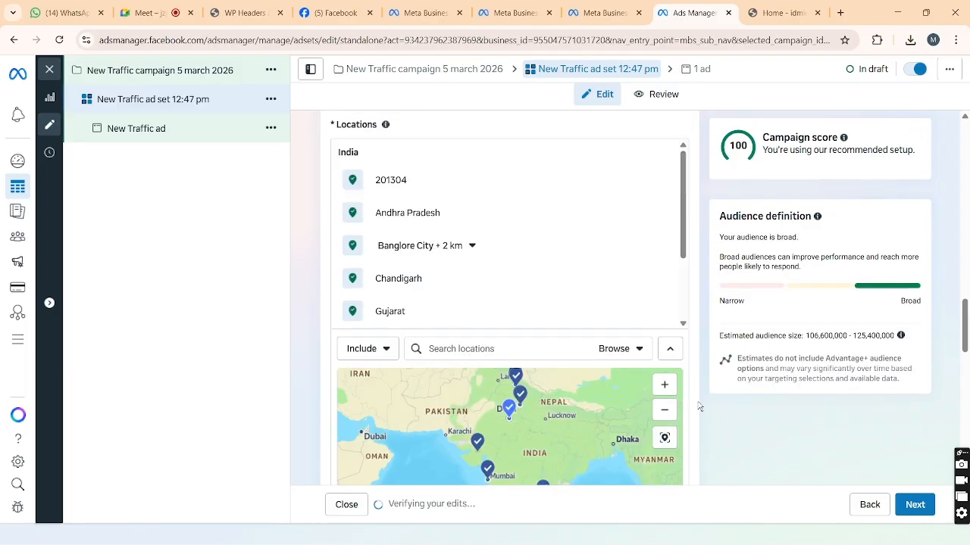
pyautogui.scroll(-4, 698, 407)
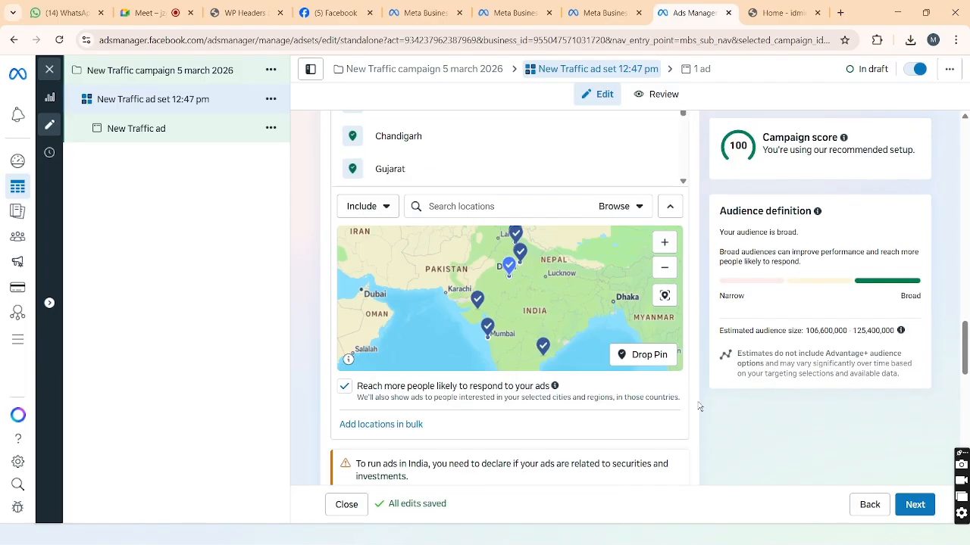
pyautogui.scroll(-3, 698, 407)
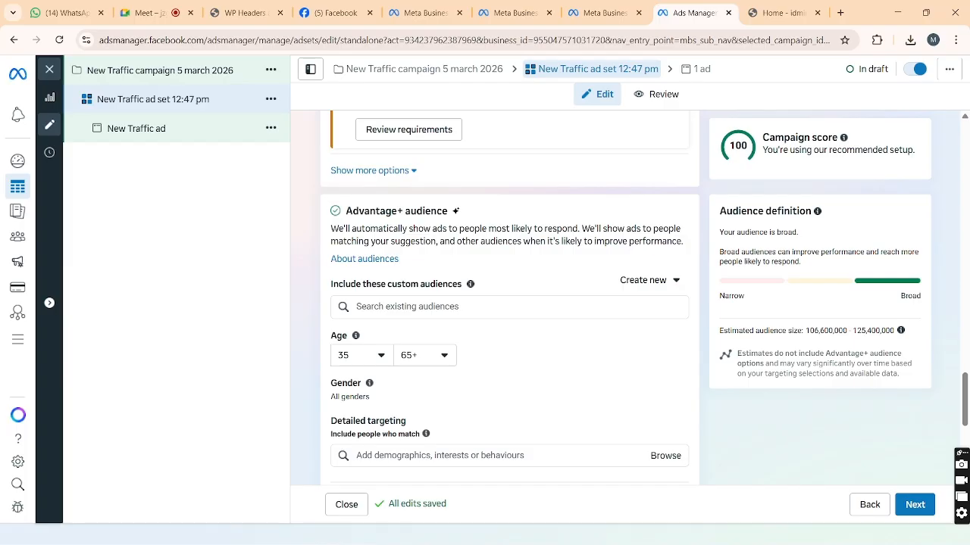
pyautogui.click(439, 456)
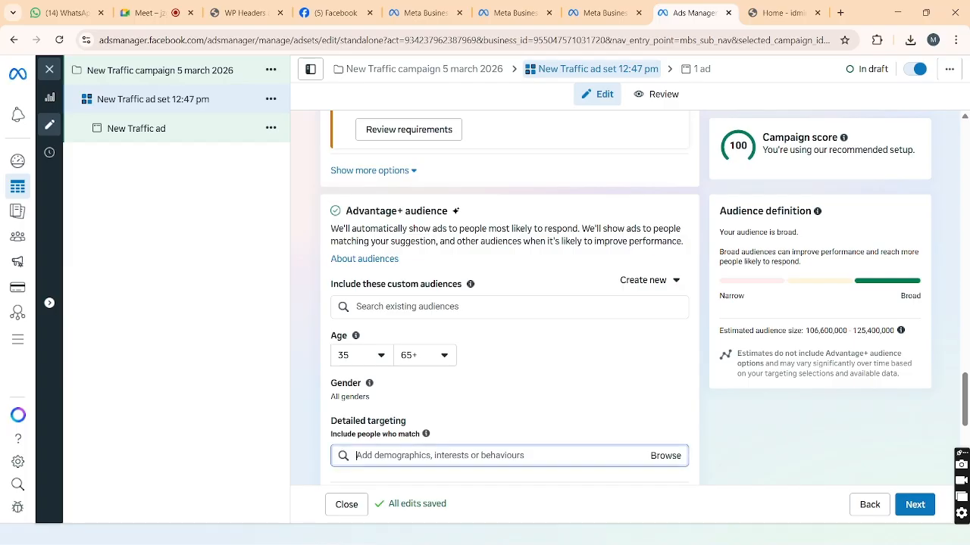
pyautogui.write('Cl')
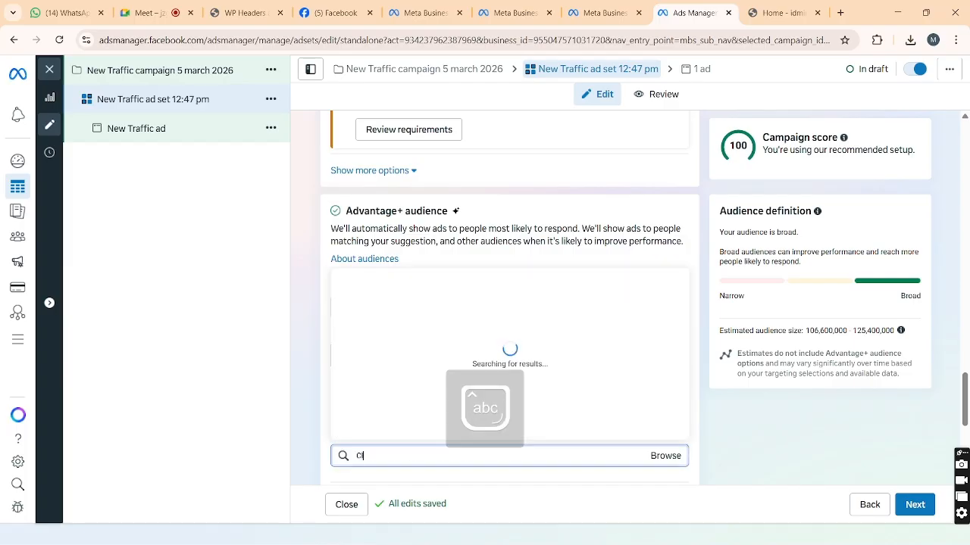
pyautogui.write('eanroom')
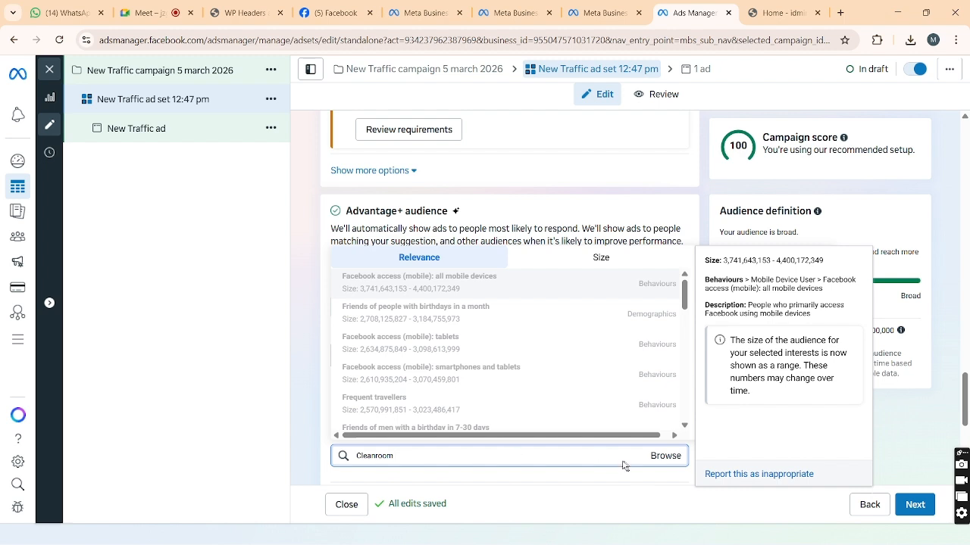
pyautogui.press('BackSpace')
pyautogui.press('BackSpace')
pyautogui.press('BackSpace')
pyautogui.press('BackSpace')
pyautogui.press('BackSpace')
pyautogui.press('BackSpace')
pyautogui.press('BackSpace')
pyautogui.press('BackSpace')
pyautogui.press('BackSpace')
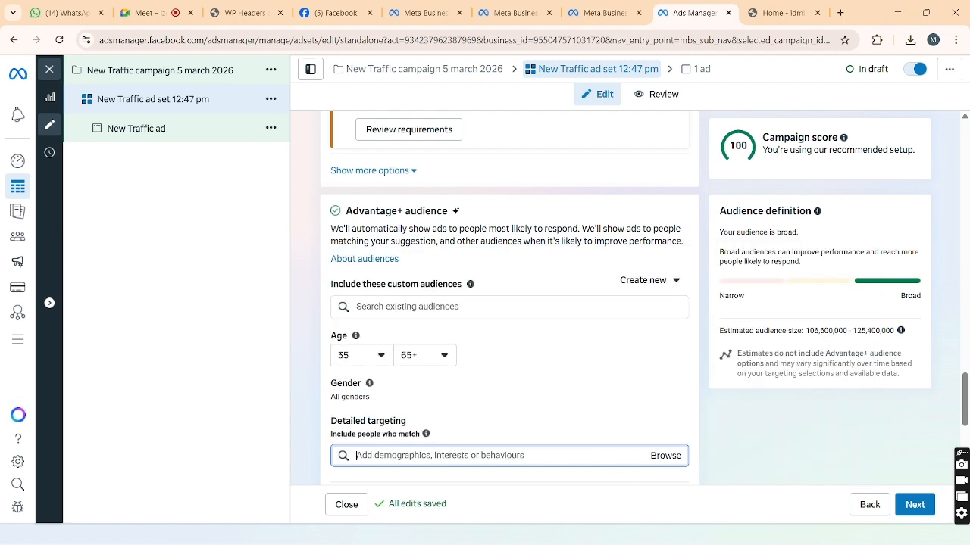
# - Browse the detailed targeting categories and expand Demographics, Financial and Work down to the Industries list
pyautogui.click(666, 457)
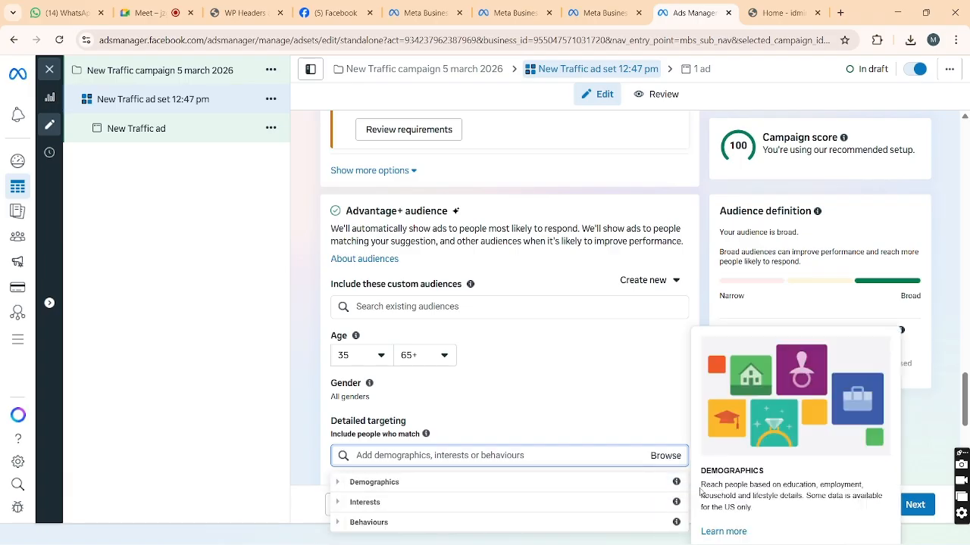
pyautogui.click(608, 490)
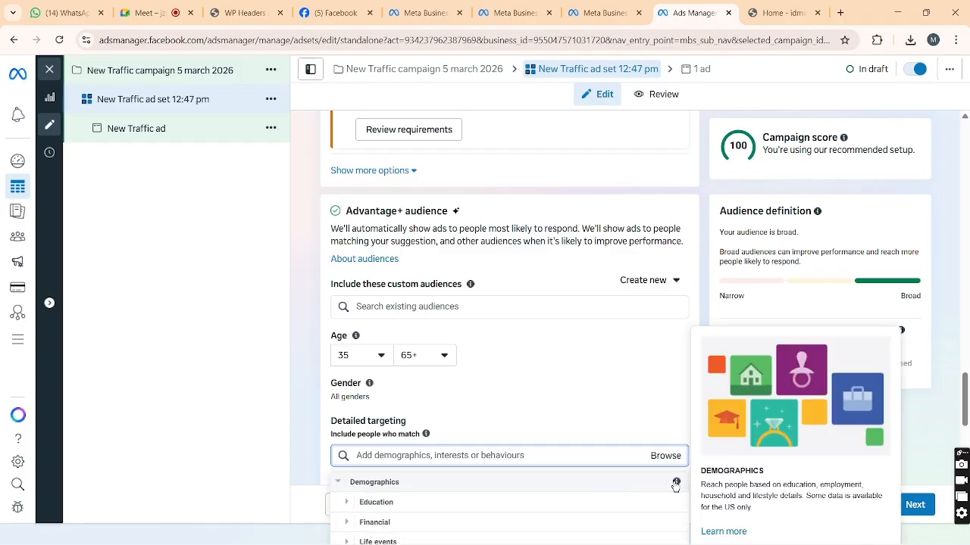
pyautogui.click(677, 485)
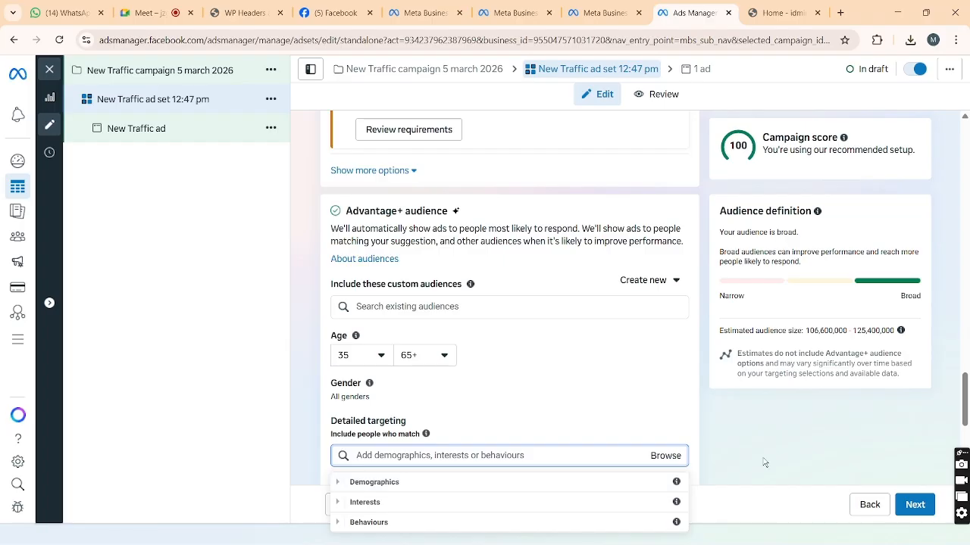
pyautogui.scroll(-1, 762, 461)
pyautogui.scroll(-1, 762, 461)
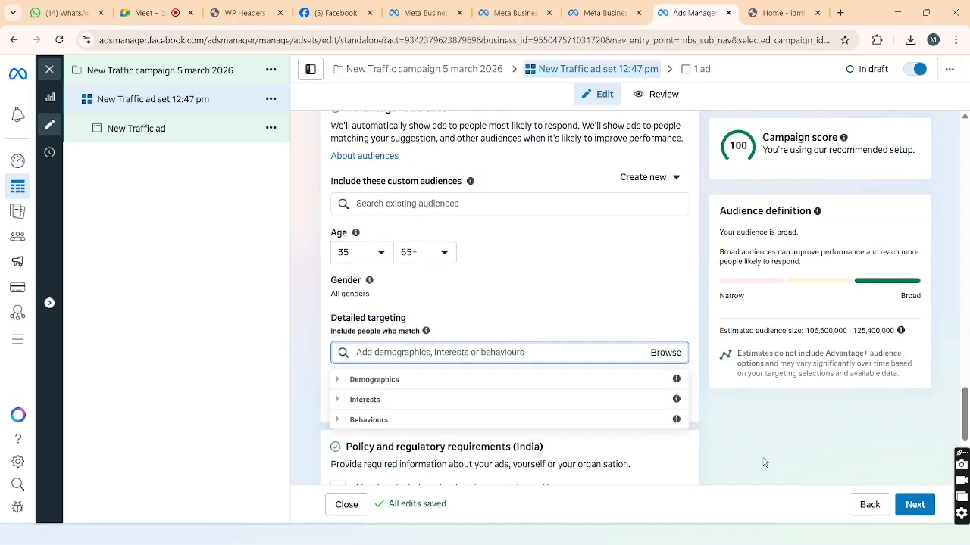
pyautogui.click(676, 382)
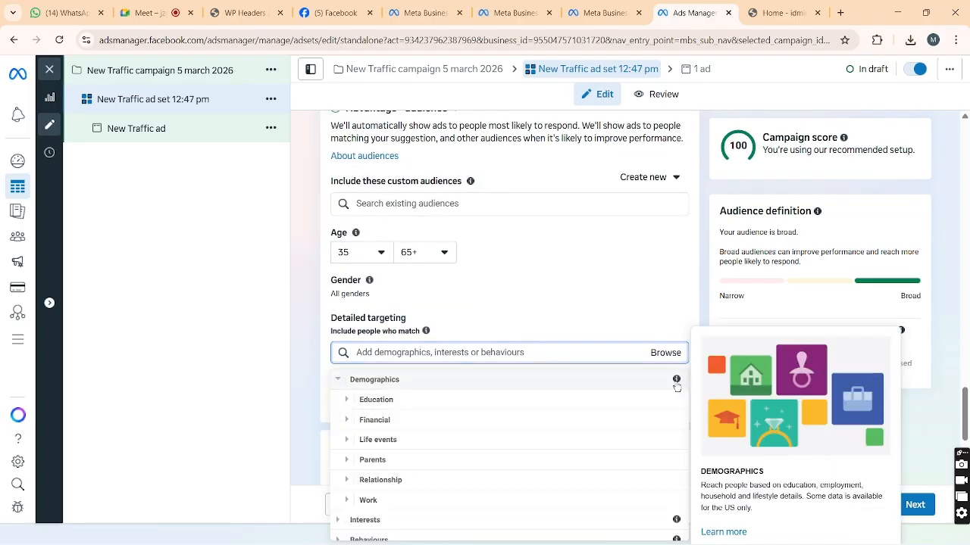
pyautogui.click(387, 423)
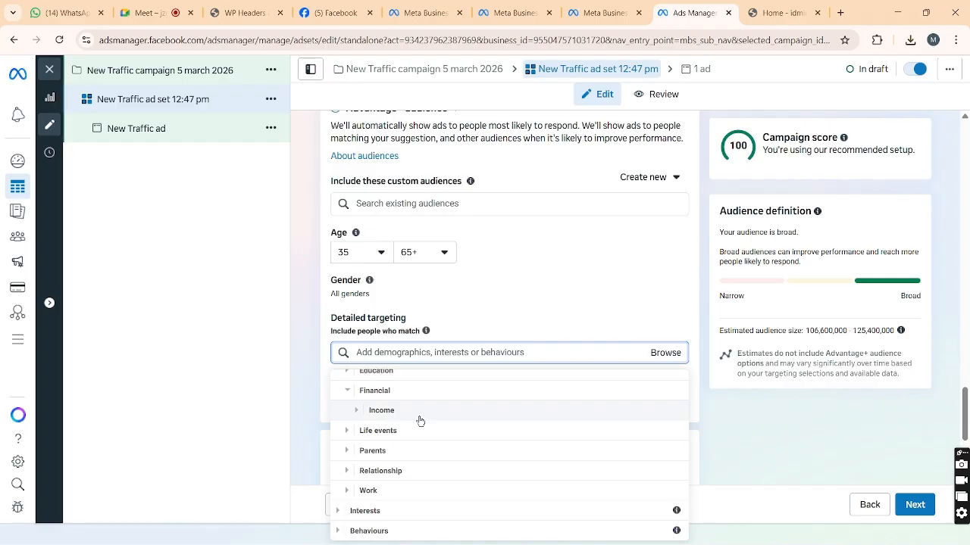
pyautogui.click(368, 490)
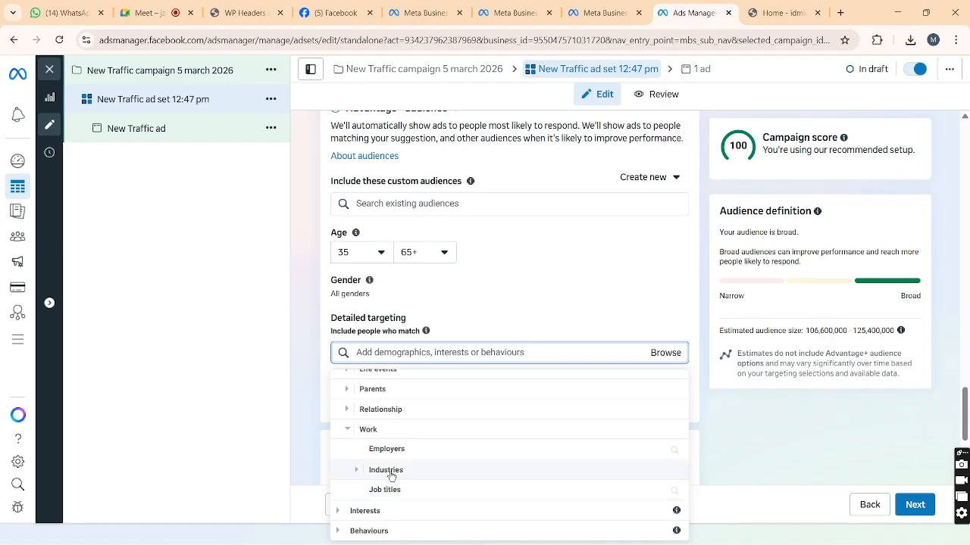
pyautogui.click(394, 473)
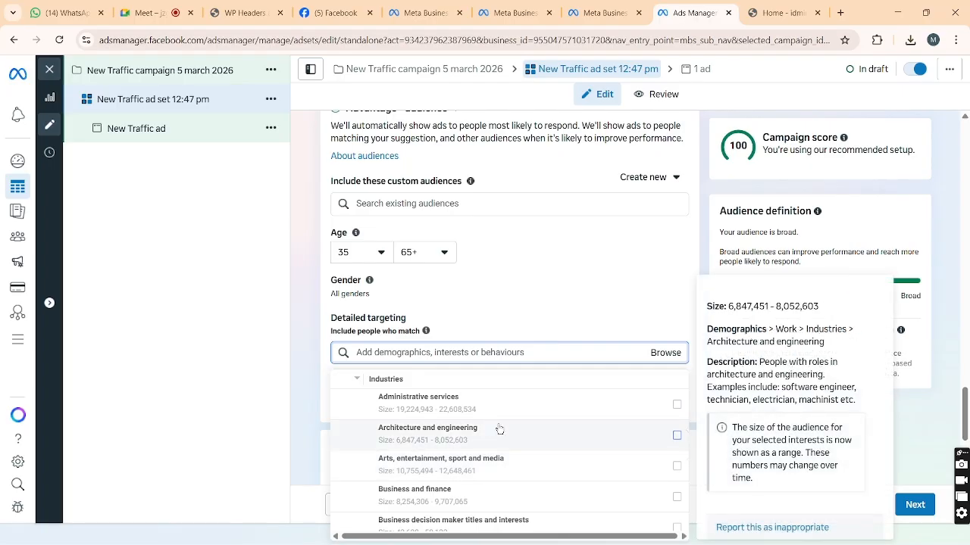
# - Include the Administrative services industry in the detailed targeting and dismiss the preferred audiences dialog
pyautogui.moveTo(578, 418)
pyautogui.click(679, 438)
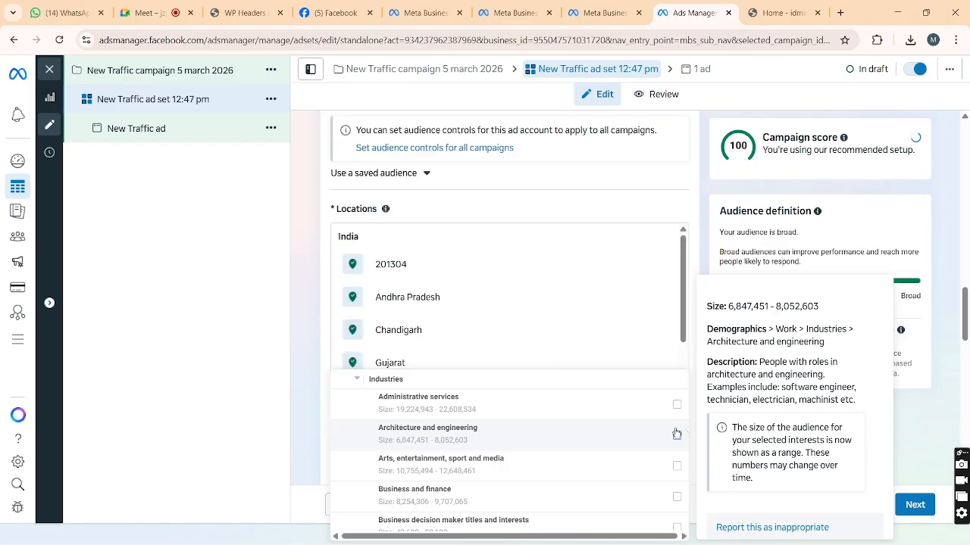
pyautogui.click(676, 406)
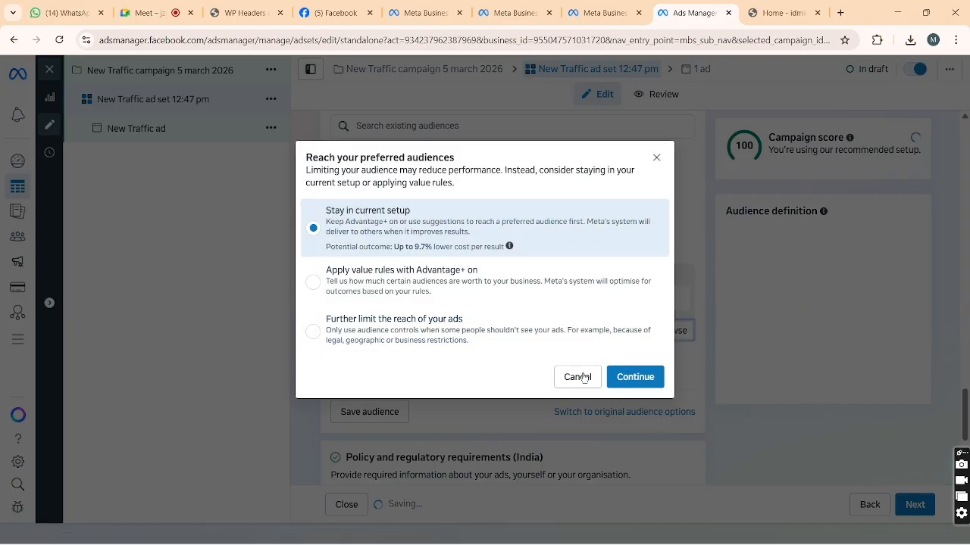
pyautogui.click(577, 377)
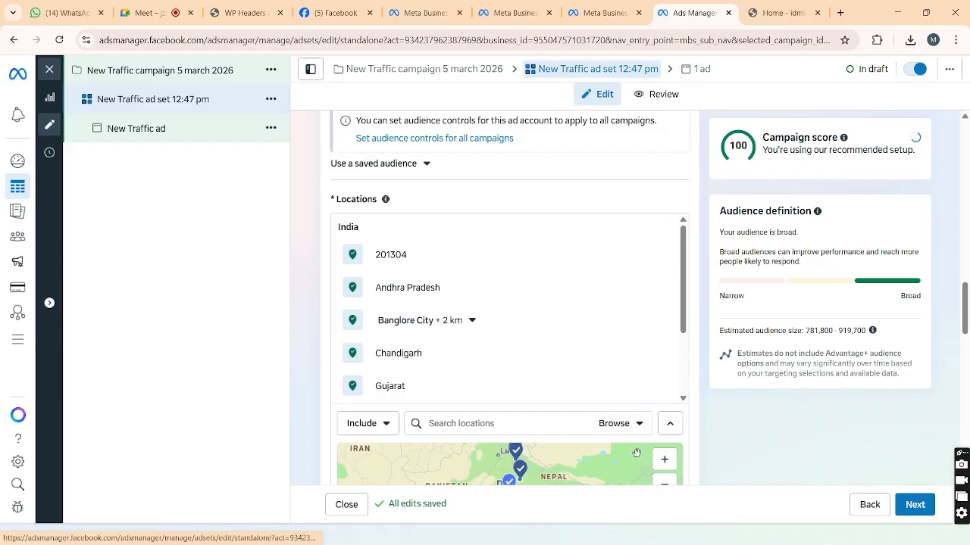
# - Include the Architecture and engineering industry in the ad set's detailed targeting
pyautogui.scroll(-3, 692, 453)
pyautogui.scroll(-5, 694, 453)
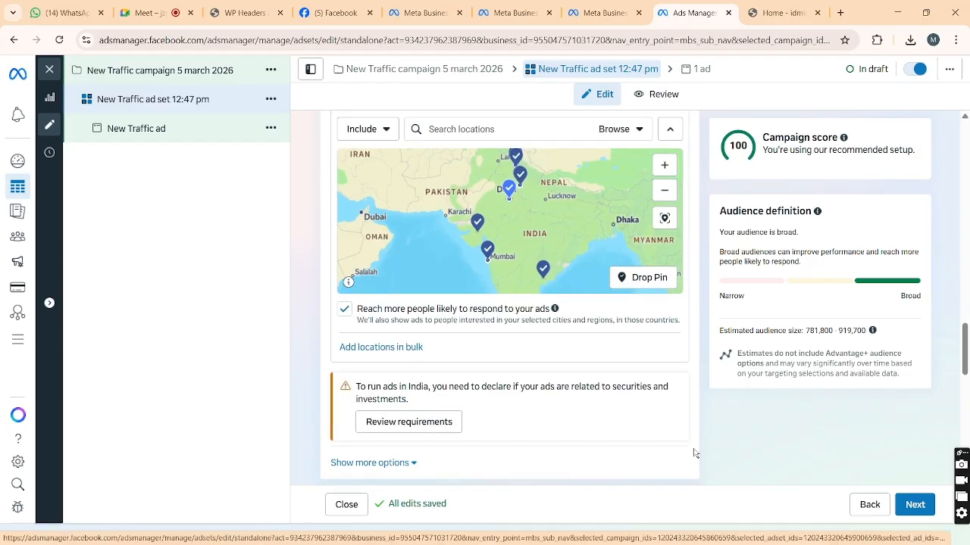
pyautogui.scroll(-2, 694, 453)
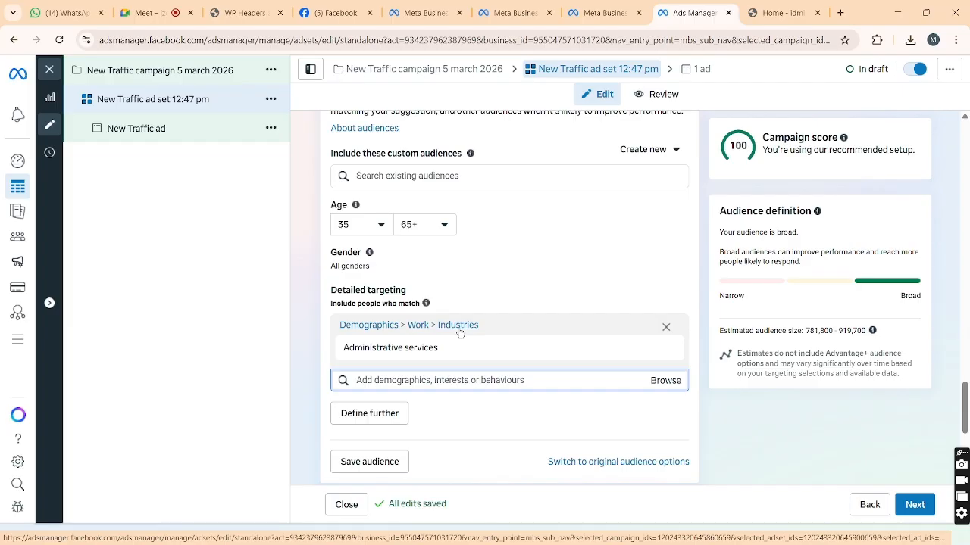
pyautogui.click(459, 331)
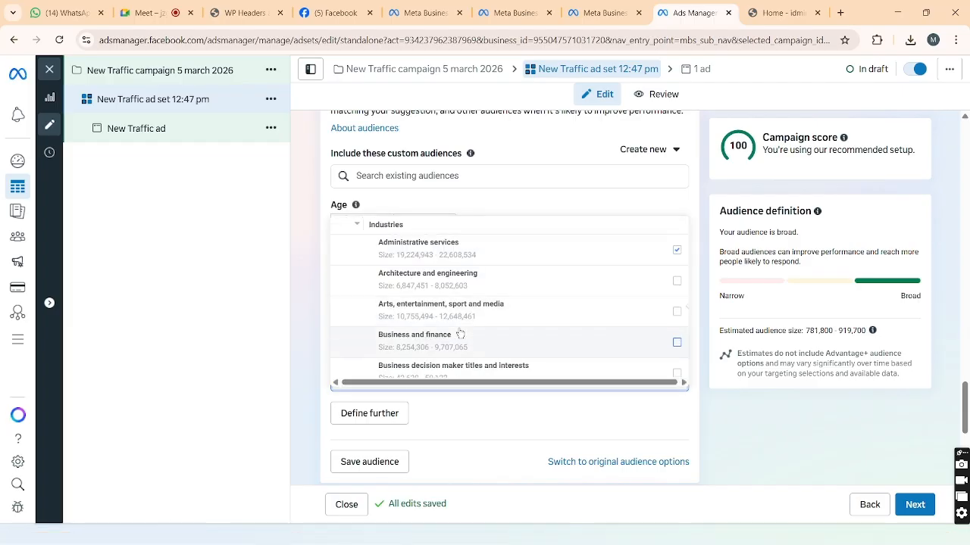
pyautogui.click(679, 316)
pyautogui.scroll(6, 680, 318)
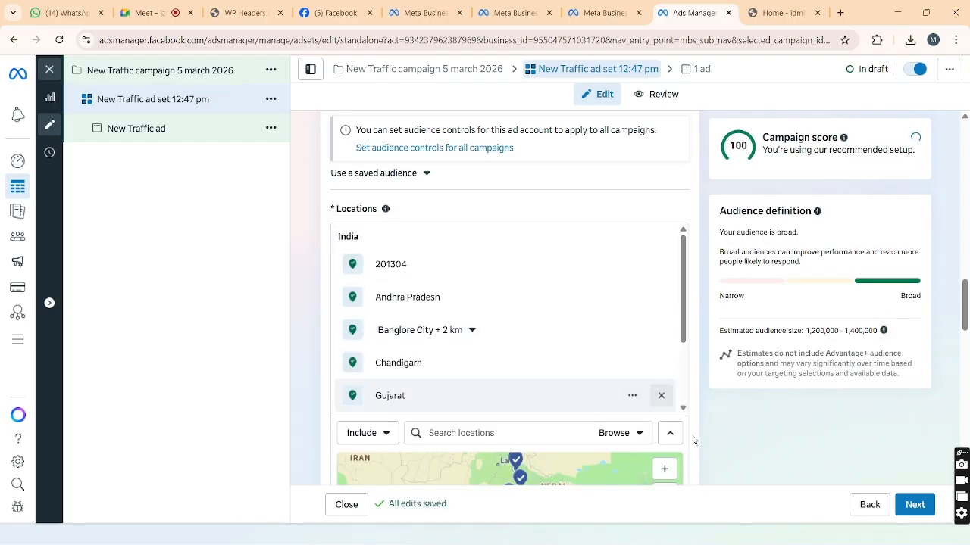
# - Include the Business and finance industry in the ad set's detailed targeting
pyautogui.scroll(-1, 692, 439)
pyautogui.scroll(-4, 692, 439)
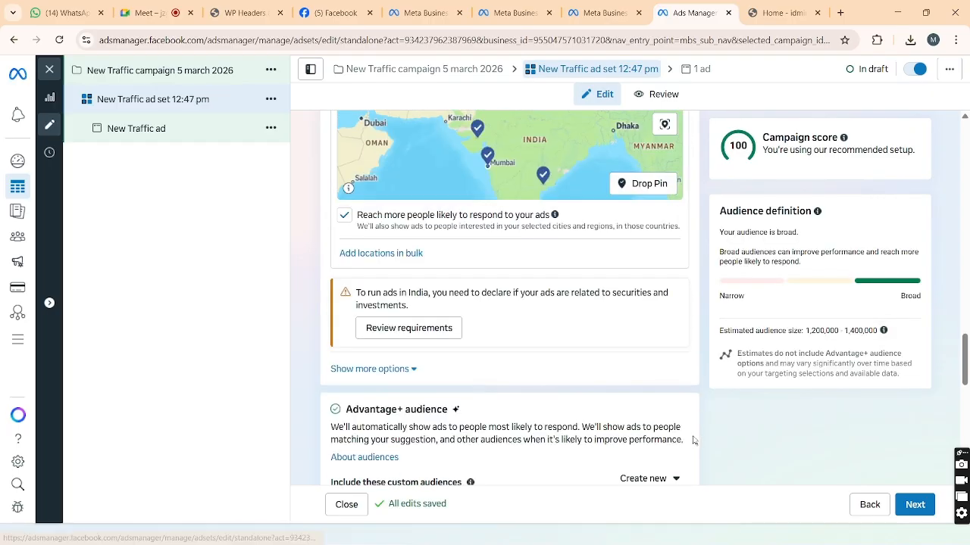
pyautogui.scroll(-3, 630, 457)
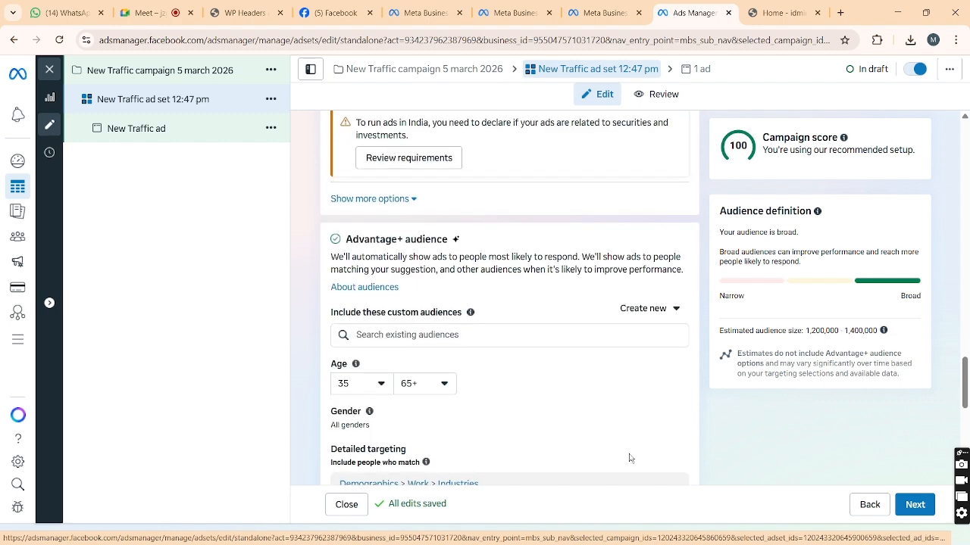
pyautogui.click(628, 456)
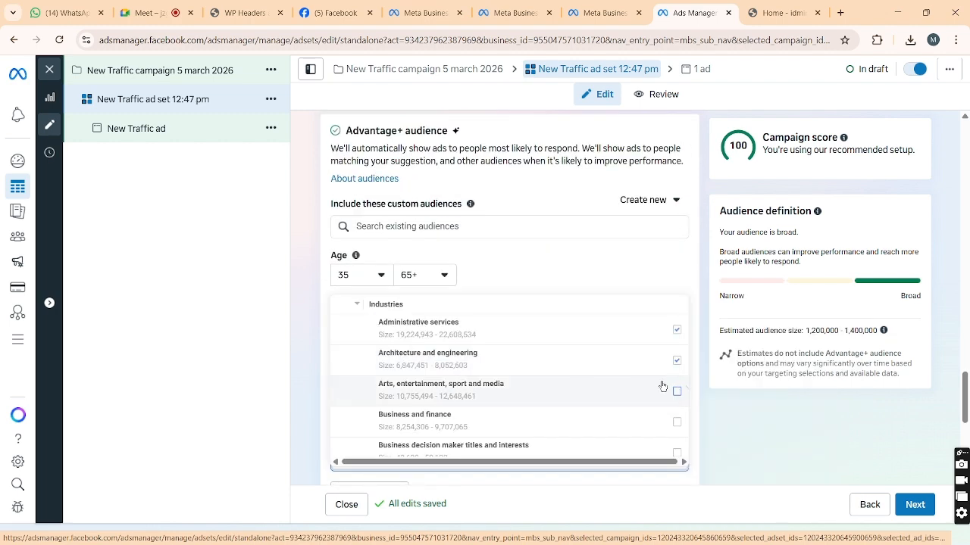
pyautogui.scroll(-2, 621, 412)
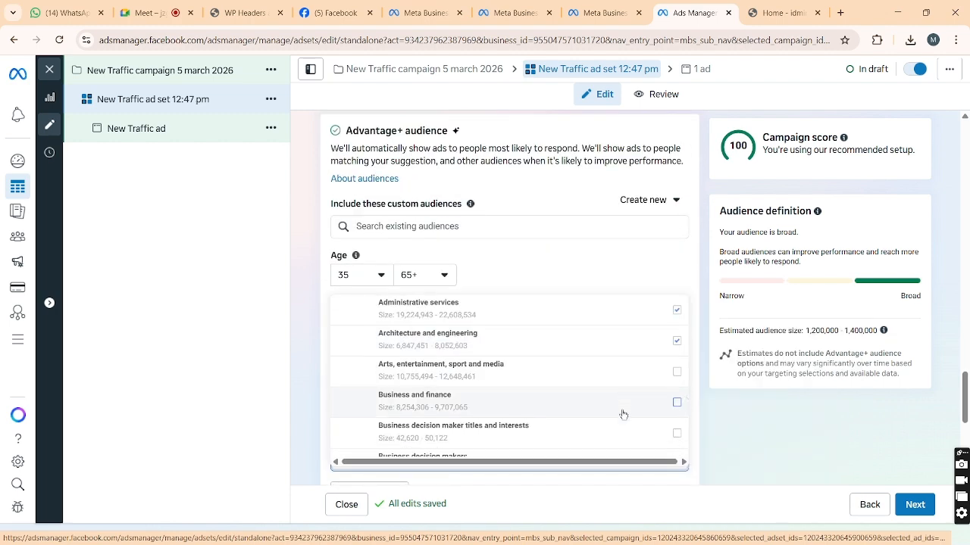
pyautogui.scroll(1, 623, 415)
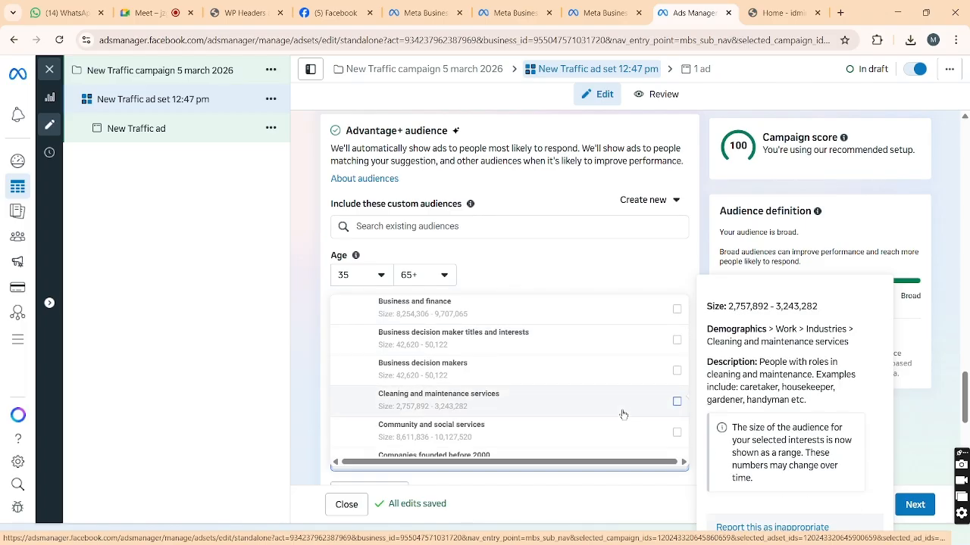
pyautogui.scroll(1, 624, 411)
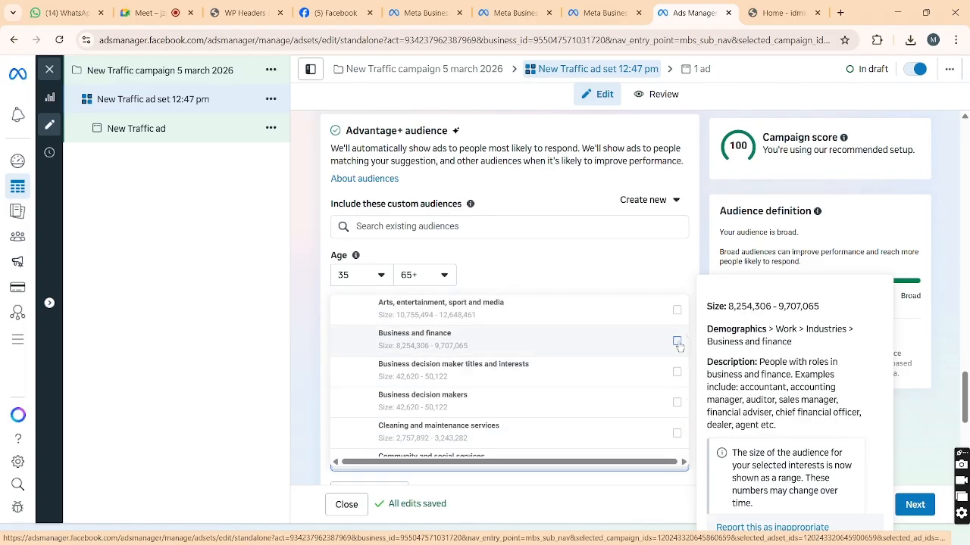
pyautogui.scroll(5, 679, 346)
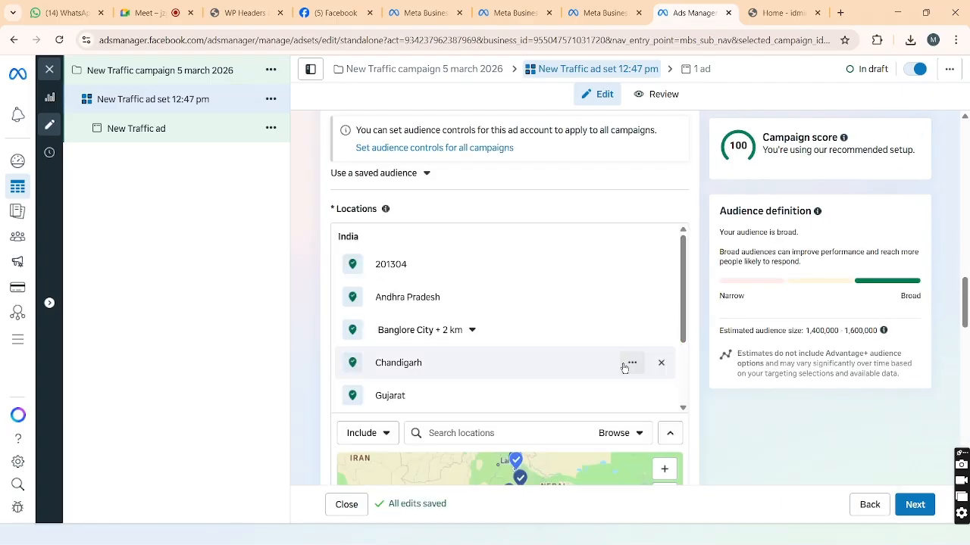
# - Look through the remaining Industries options and include Business decision makers in the detailed targeting
pyautogui.scroll(-1, 637, 436)
pyautogui.scroll(-2, 636, 440)
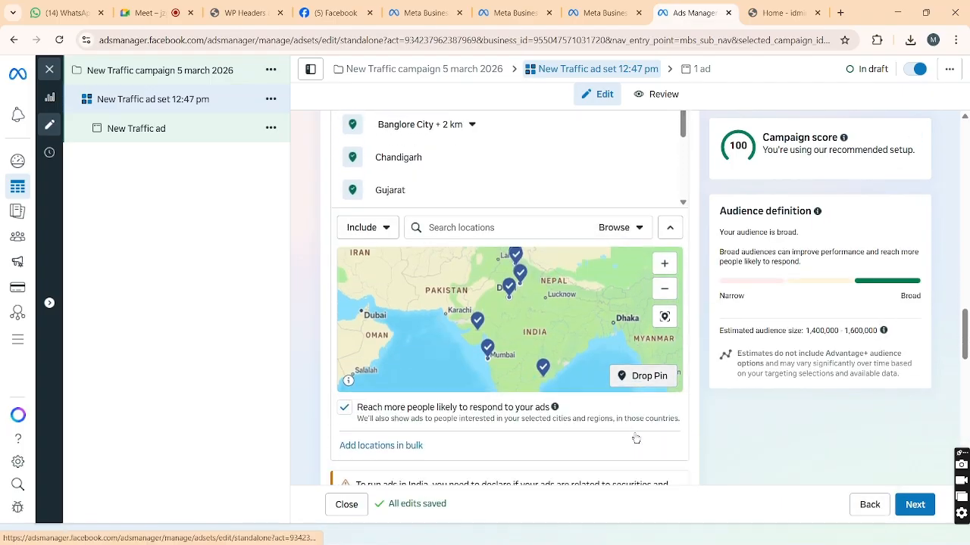
pyautogui.scroll(-3, 635, 438)
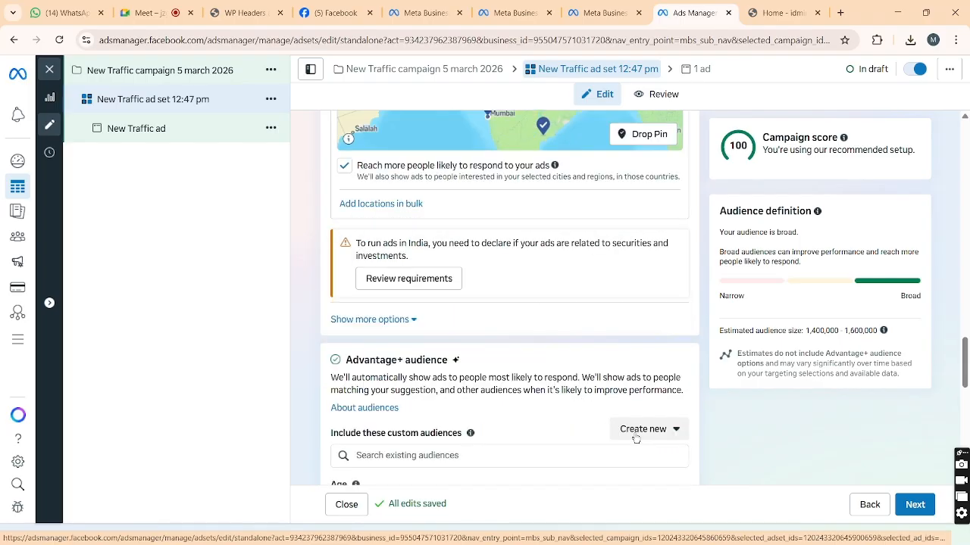
pyautogui.scroll(-3, 635, 440)
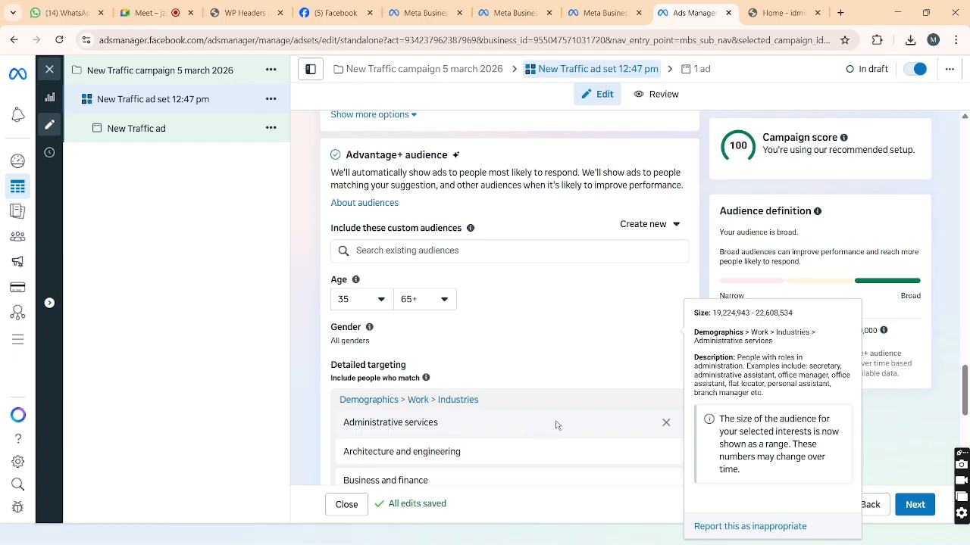
pyautogui.click(541, 392)
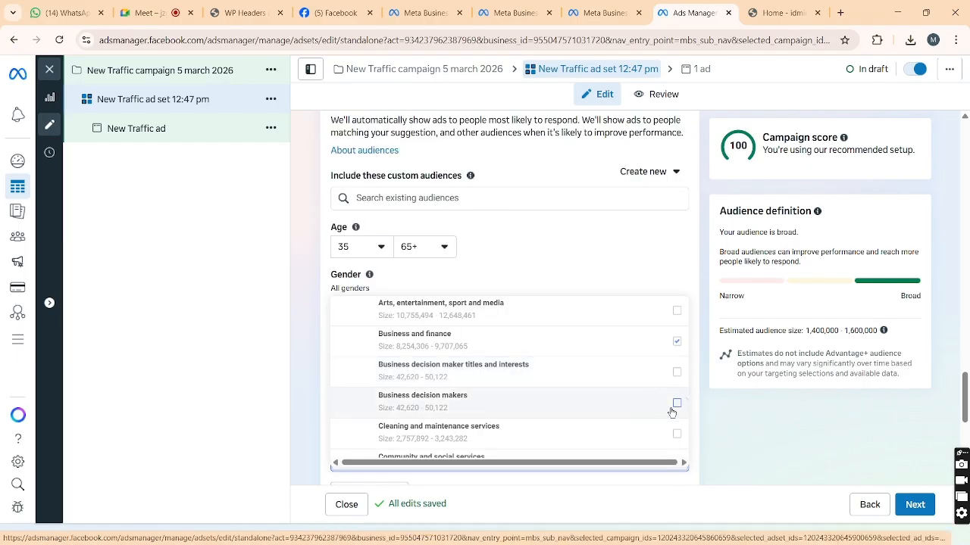
pyautogui.moveTo(671, 413)
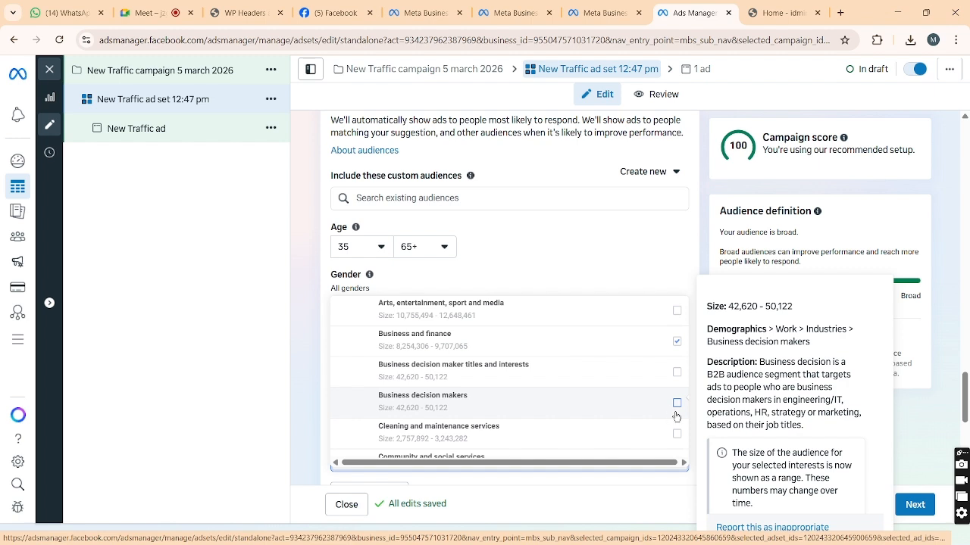
pyautogui.scroll(-1, 672, 415)
pyautogui.scroll(-4, 673, 419)
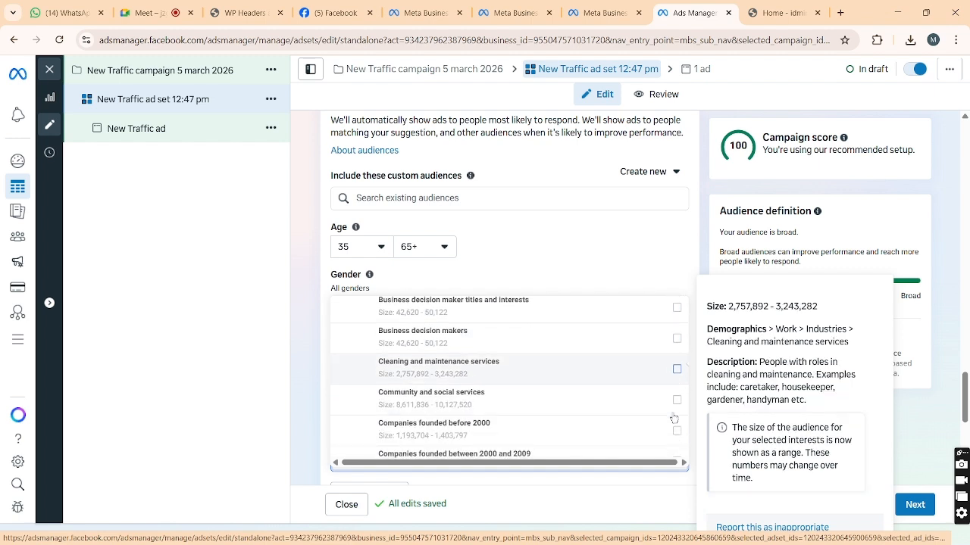
pyautogui.scroll(-3, 674, 419)
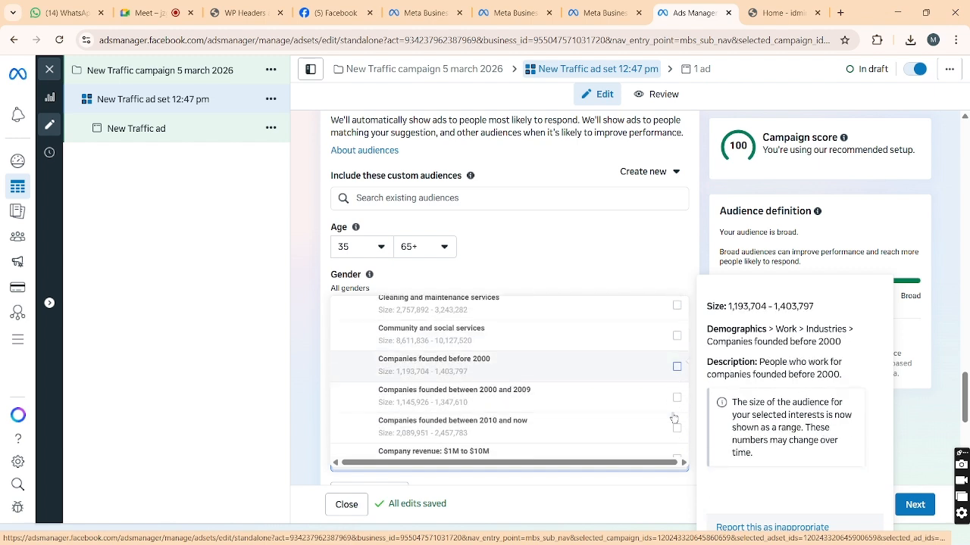
pyautogui.scroll(2, 674, 419)
pyautogui.scroll(2, 673, 417)
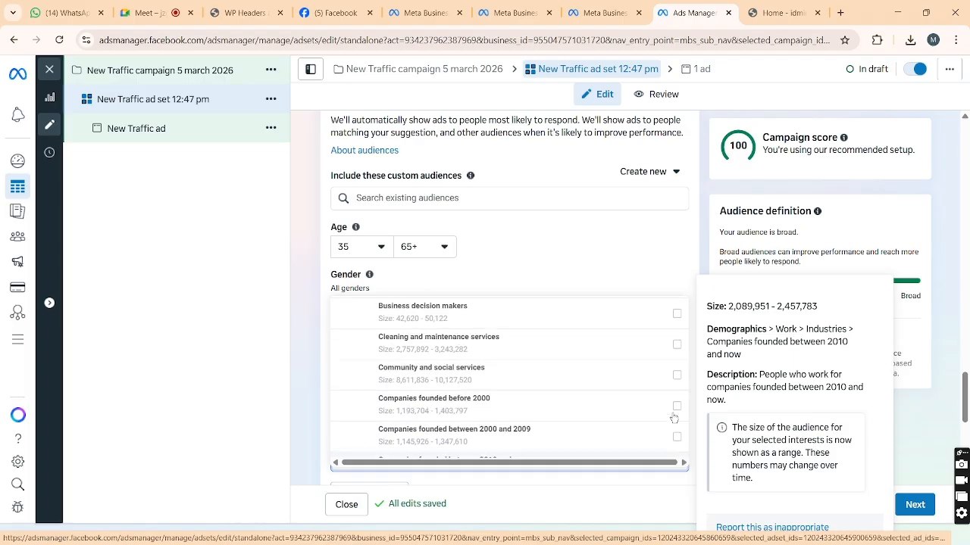
pyautogui.scroll(2, 653, 403)
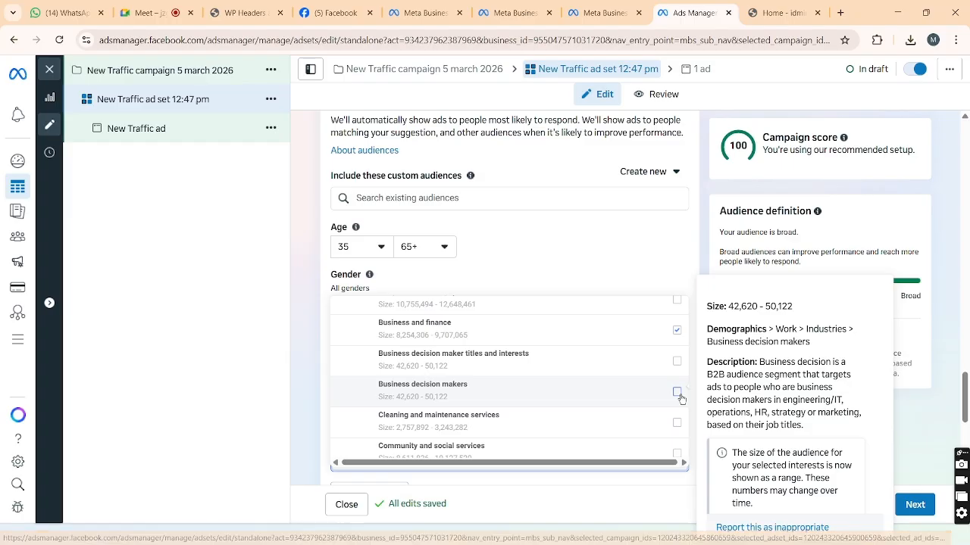
pyautogui.click(679, 396)
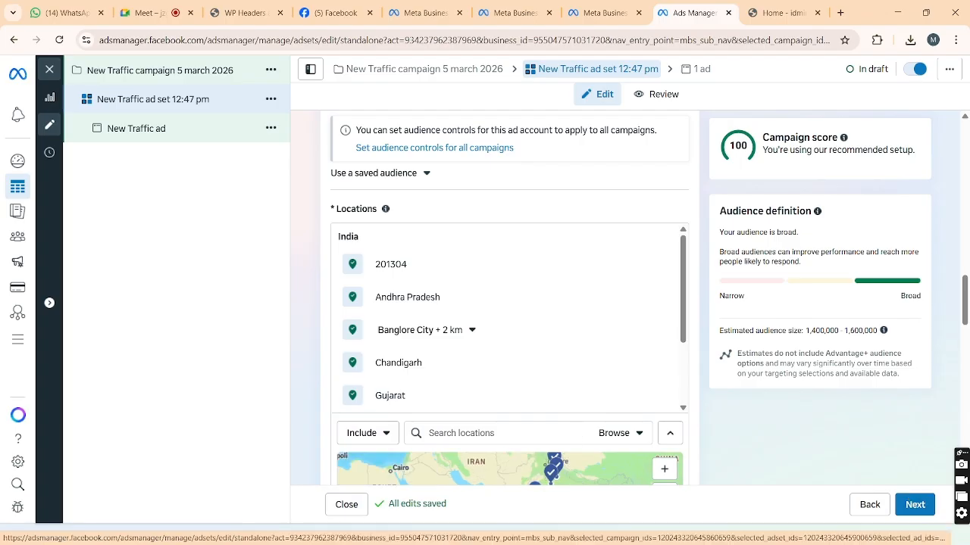
# - Review the industries included in the detailed targeting together with the age and gender settings
pyautogui.scroll(-2, 580, 414)
pyautogui.scroll(-2, 578, 442)
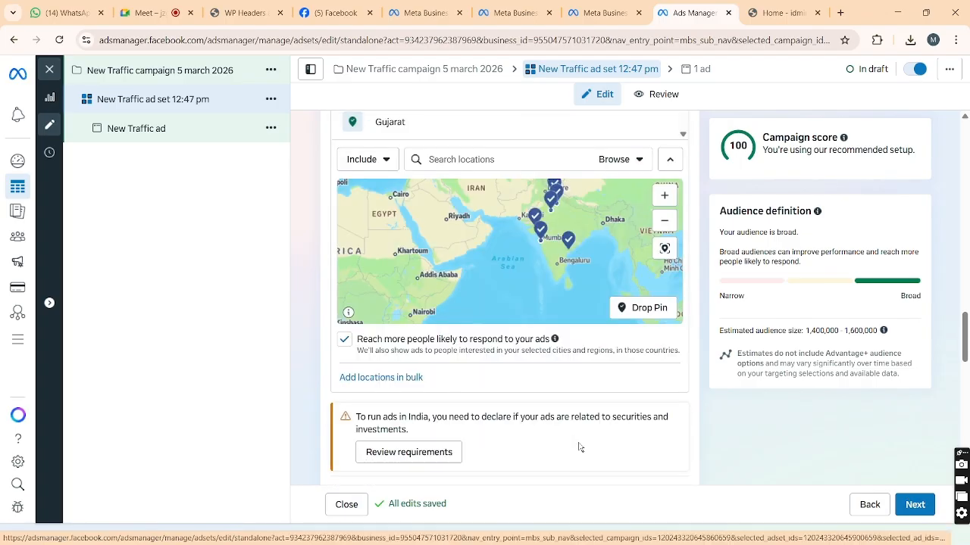
pyautogui.scroll(-3, 579, 448)
pyautogui.scroll(-3, 509, 297)
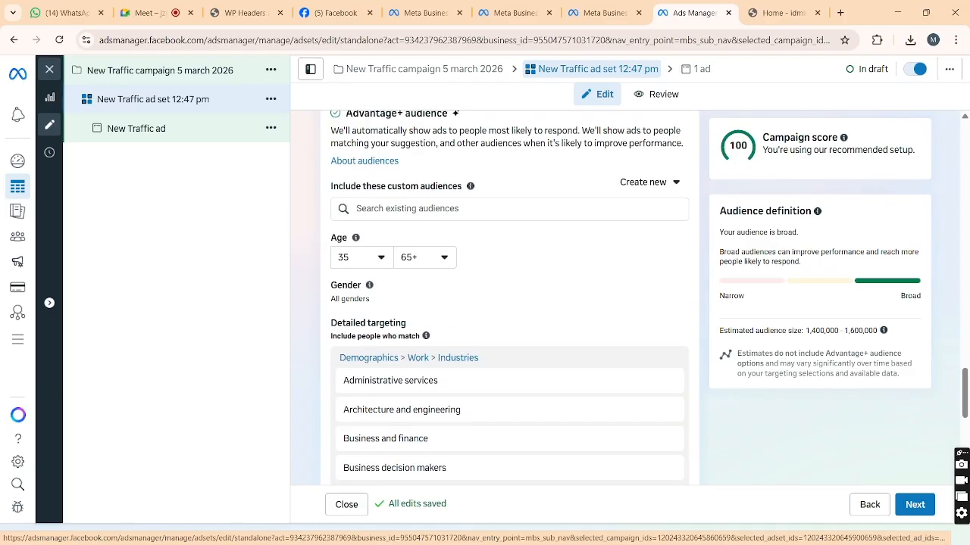
pyautogui.click(559, 439)
pyautogui.scroll(2, 569, 297)
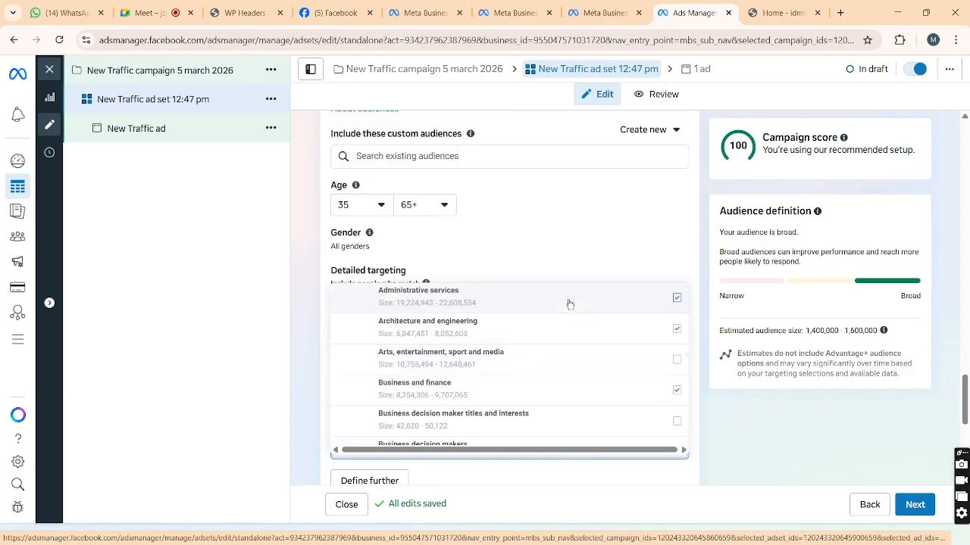
pyautogui.click(536, 272)
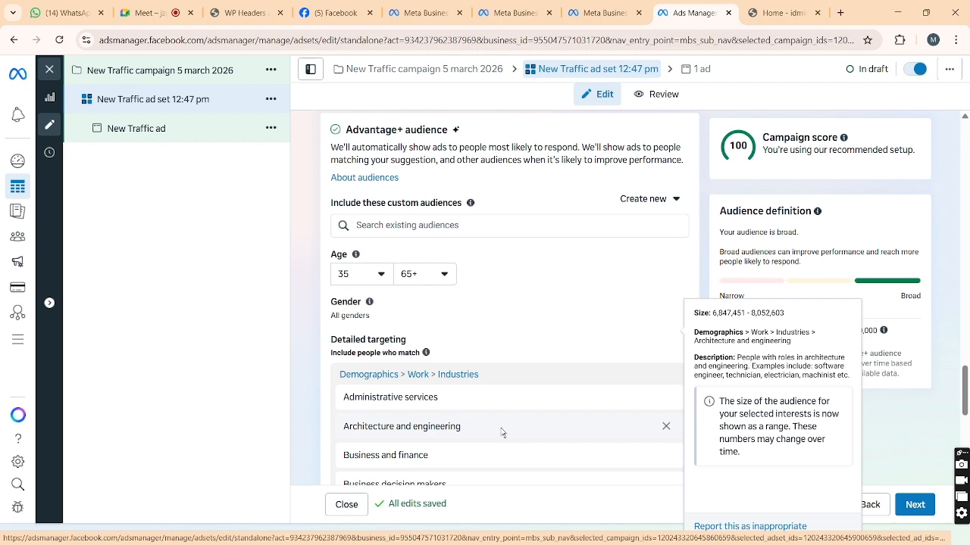
pyautogui.scroll(-1, 548, 357)
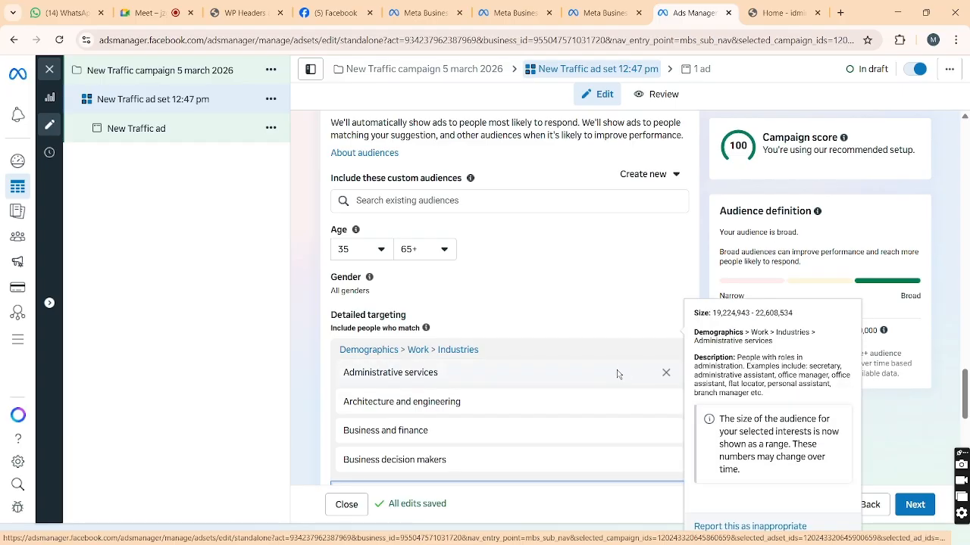
# - Save the configured audience under the name Cleanroom Systems Ltd
pyautogui.click(612, 341)
pyautogui.scroll(-2, 614, 342)
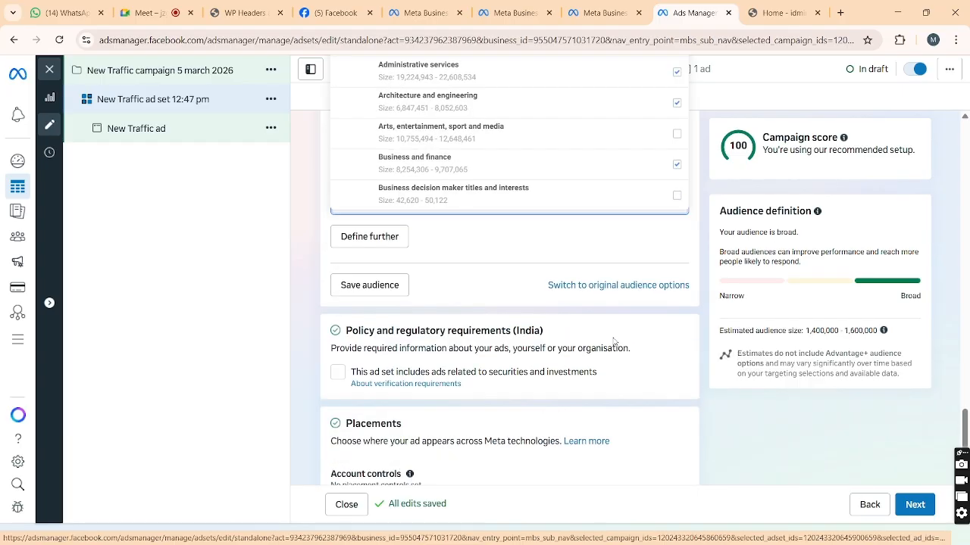
pyautogui.click(395, 292)
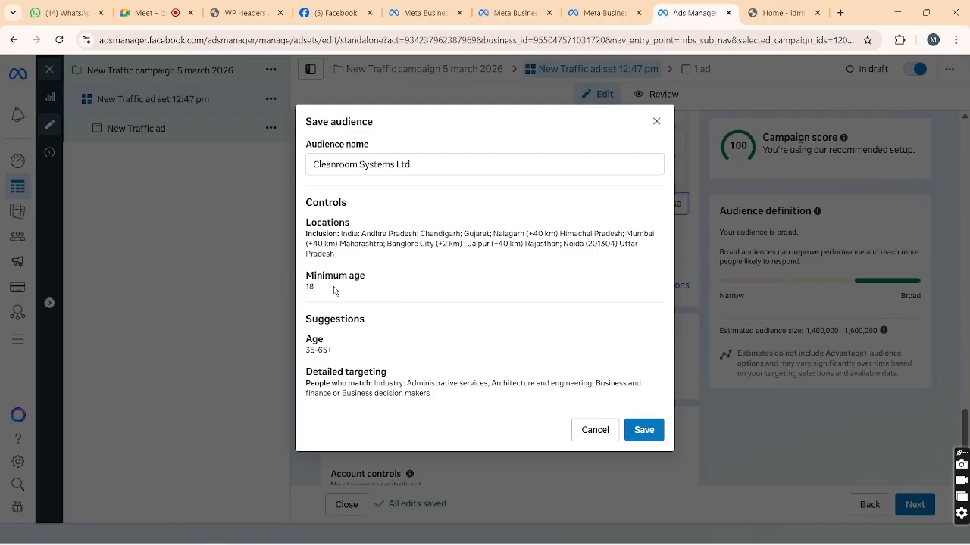
pyautogui.click(643, 431)
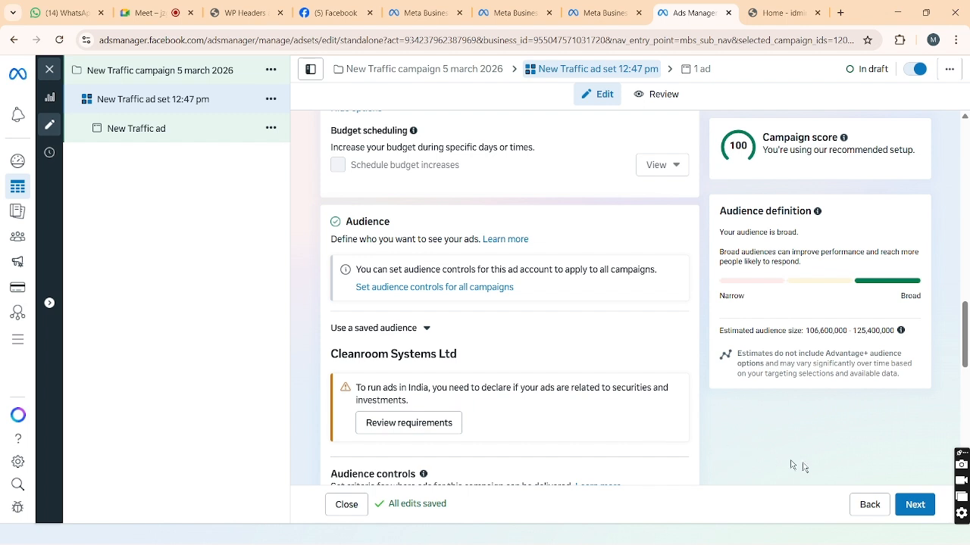
# - Continue to the New Traffic ad and check the available Instagram accounts and the Ad setup options
pyautogui.click(905, 504)
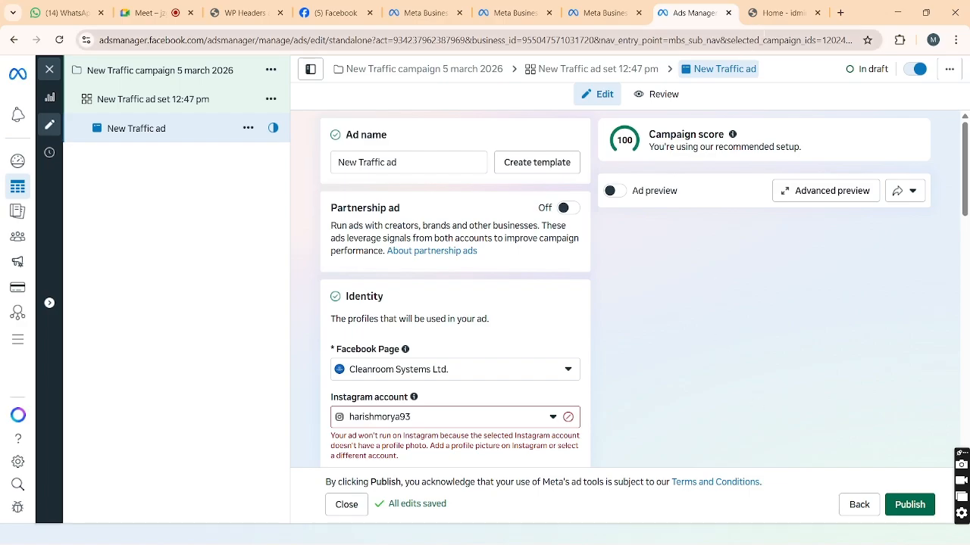
pyautogui.moveTo(770, 21)
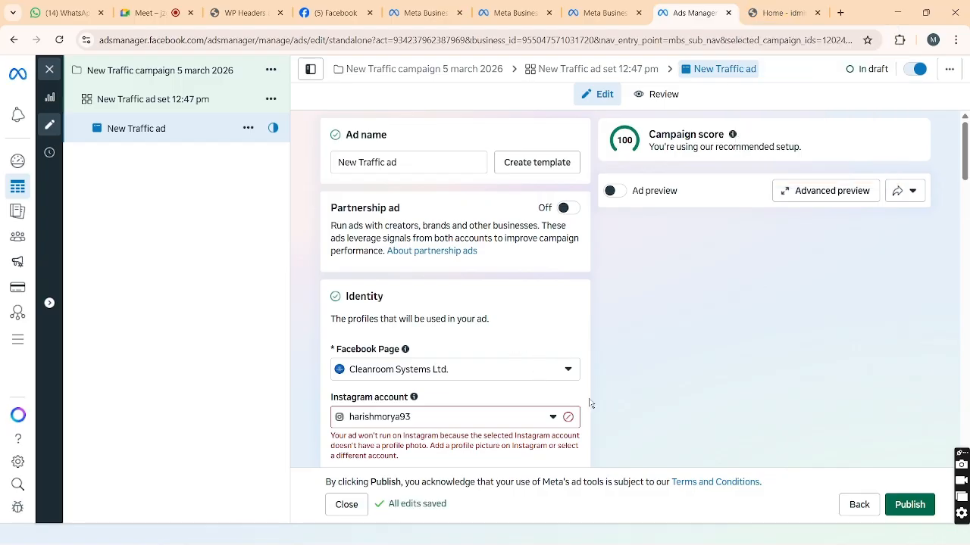
pyautogui.click(556, 421)
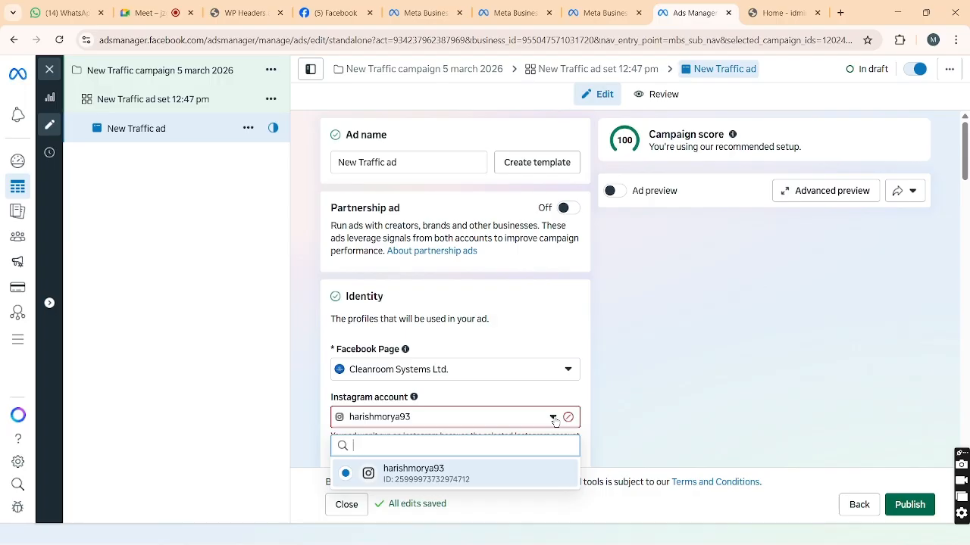
pyautogui.scroll(-2, 598, 402)
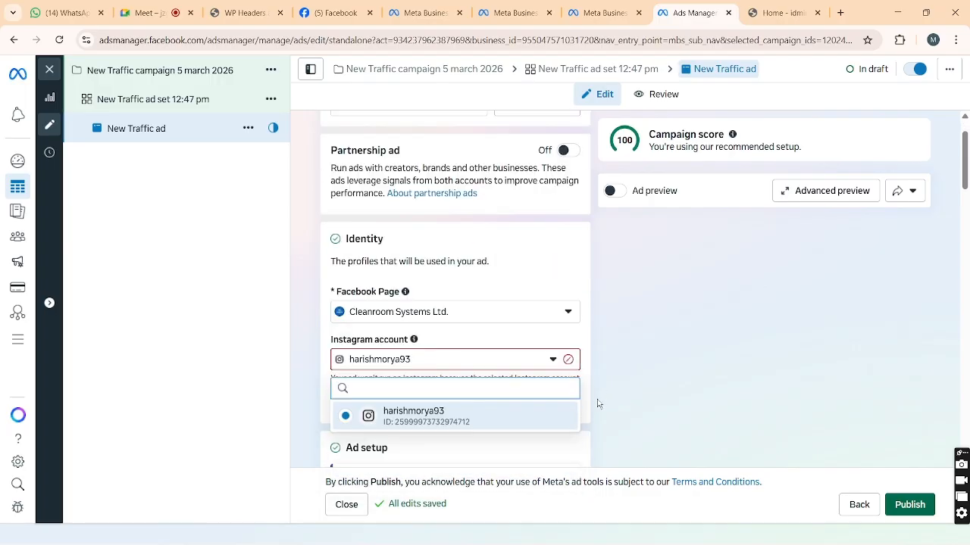
pyautogui.scroll(-3, 550, 402)
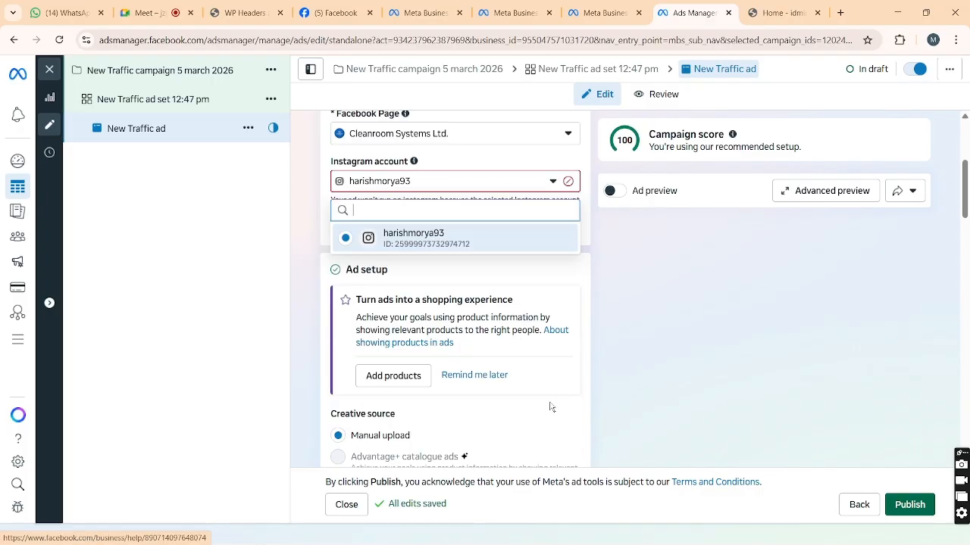
pyautogui.scroll(-1, 550, 402)
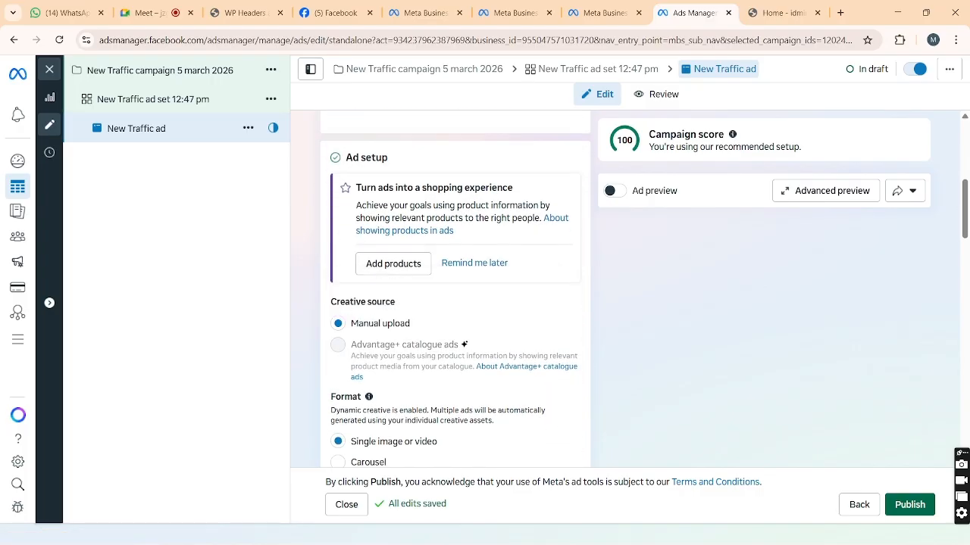
# - Add the 1080 × 1350 Clean Room PUF Panels image as the ad's media and turn on the ad preview for it
pyautogui.scroll(-3, 527, 416)
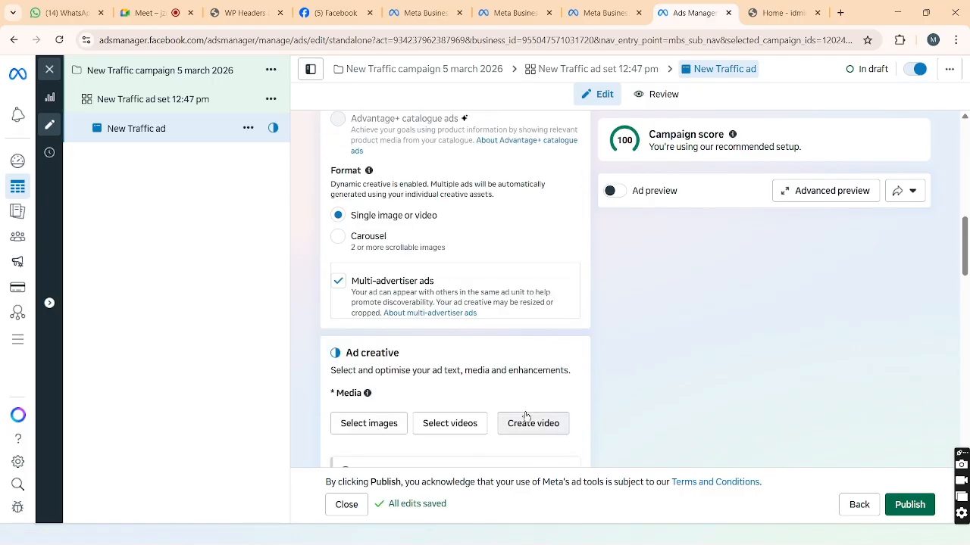
pyautogui.scroll(-2, 527, 416)
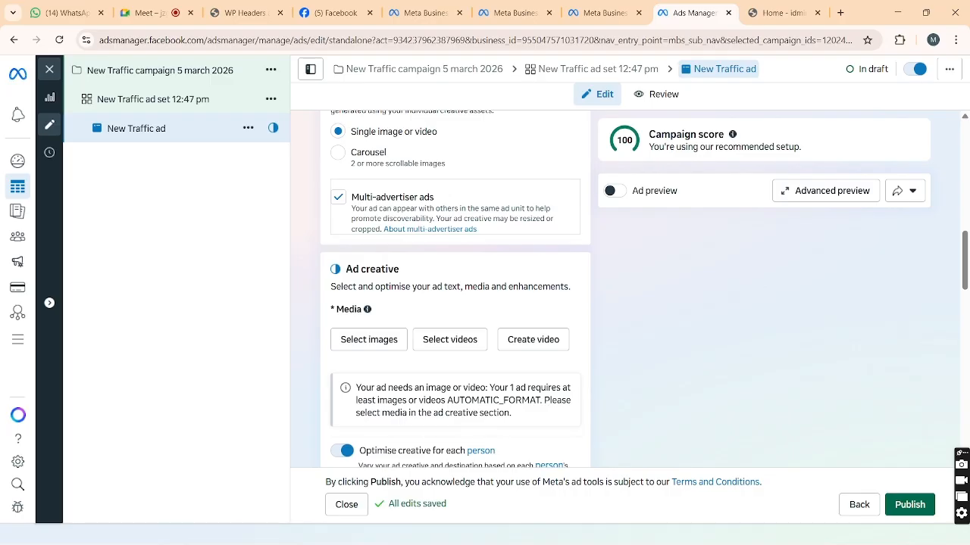
pyautogui.click(347, 339)
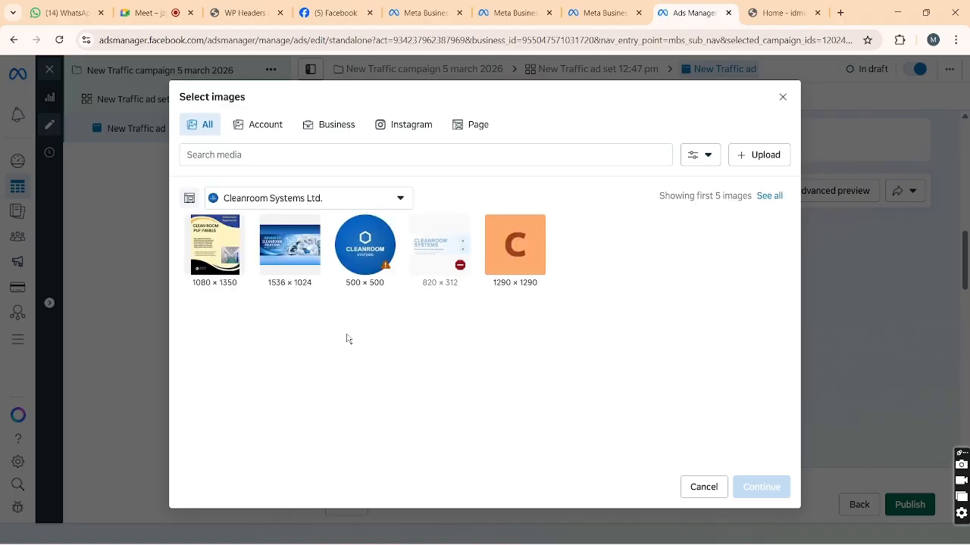
pyautogui.click(228, 259)
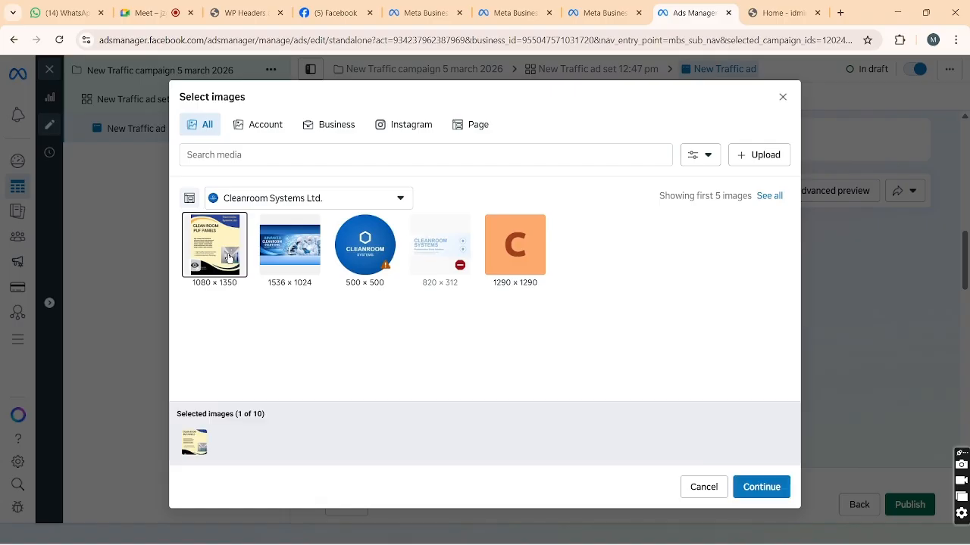
pyautogui.click(761, 487)
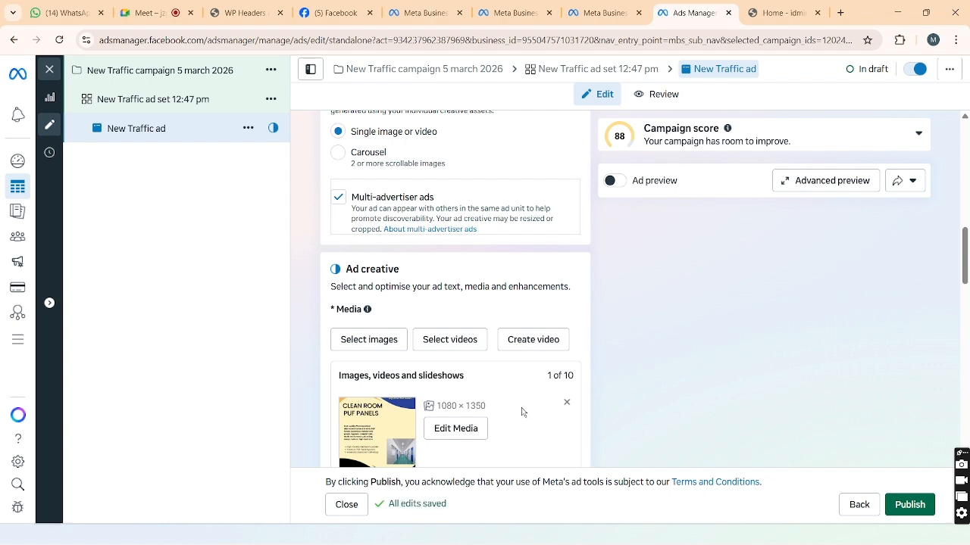
pyautogui.click(616, 183)
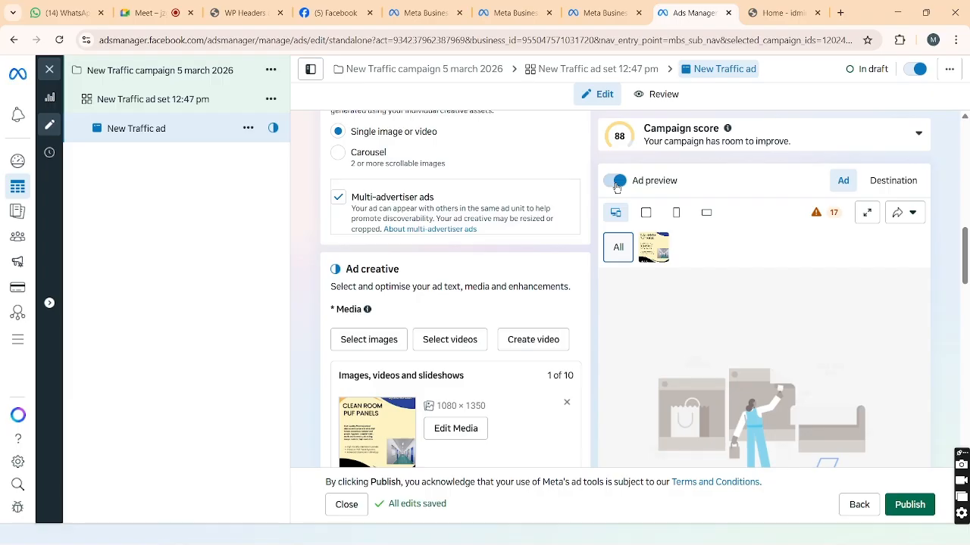
pyautogui.click(640, 253)
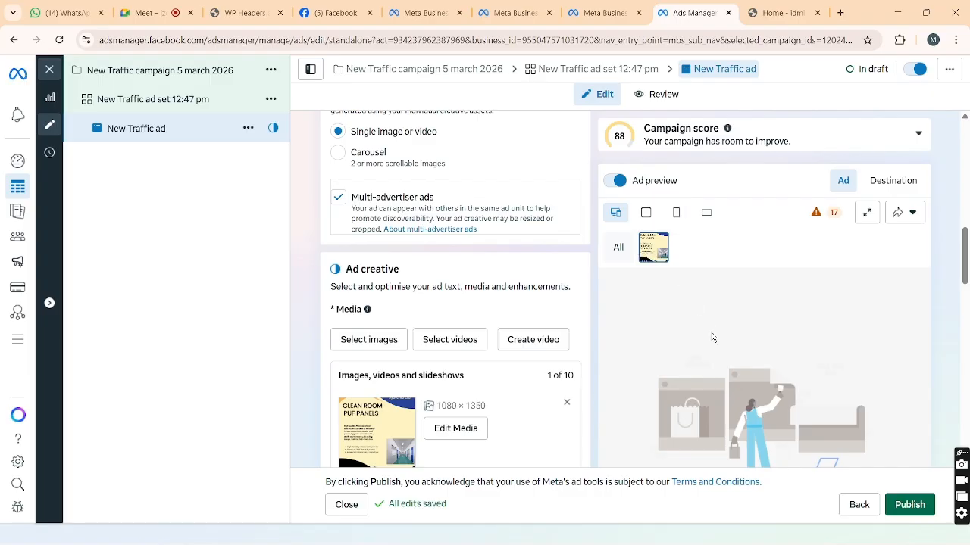
# - Enter "Complete Turnkey Cleanroom & Infrastructure Solutions" as the primary text and paste the company's cleanroom project description as the ad description
pyautogui.scroll(-3, 714, 336)
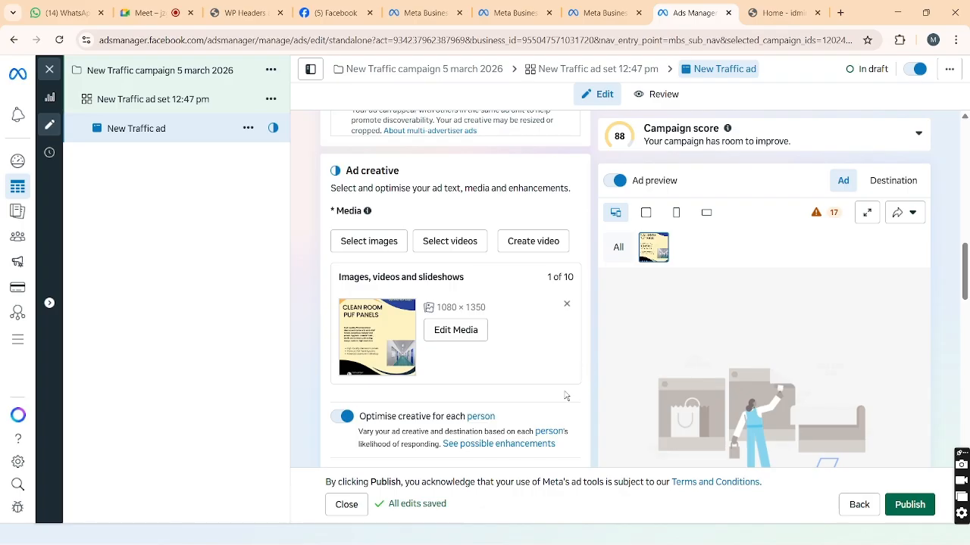
pyautogui.scroll(-4, 565, 396)
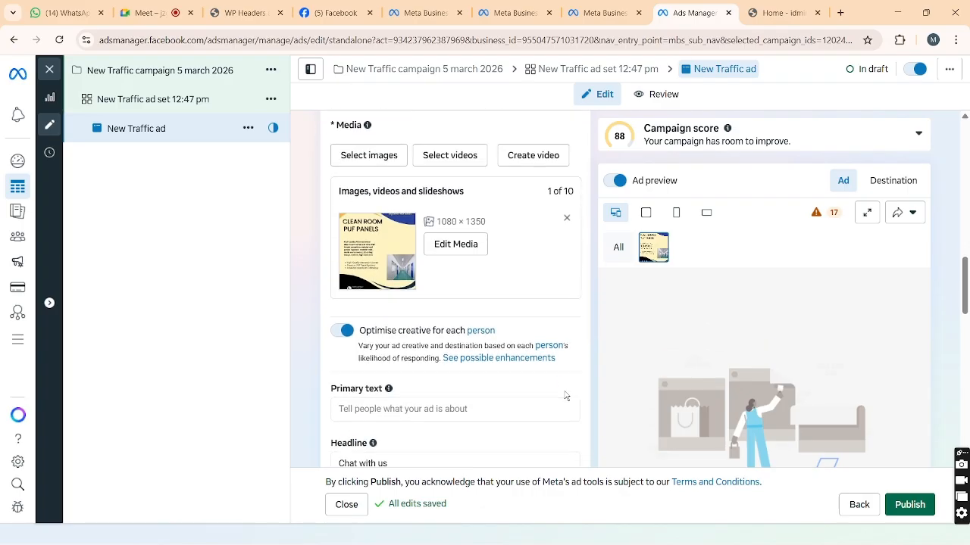
pyautogui.scroll(-2, 565, 396)
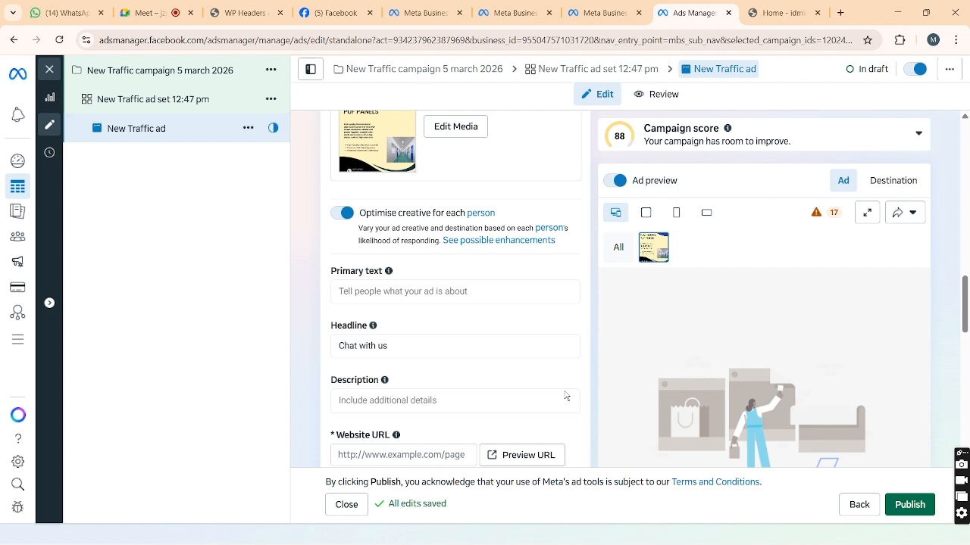
pyautogui.click(500, 369)
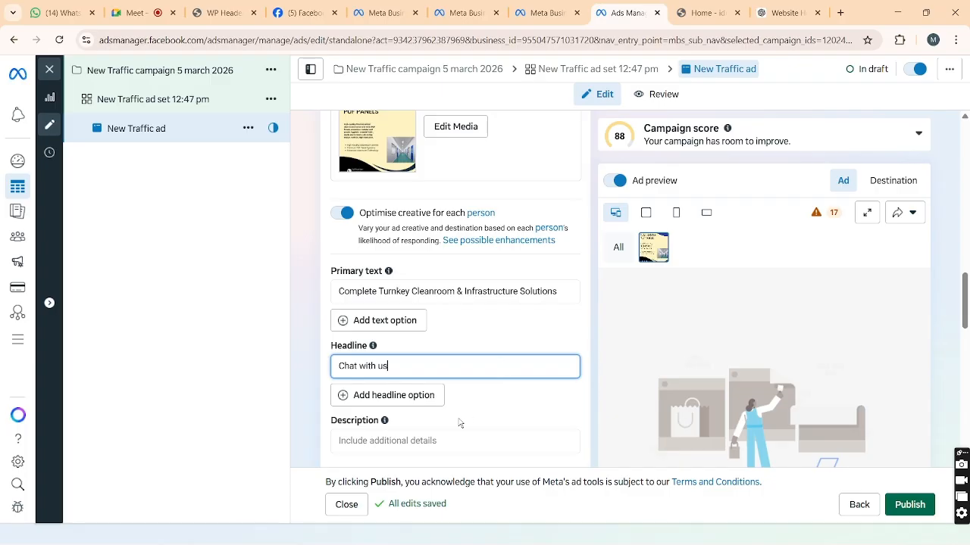
pyautogui.scroll(-1, 413, 428)
pyautogui.click(413, 393)
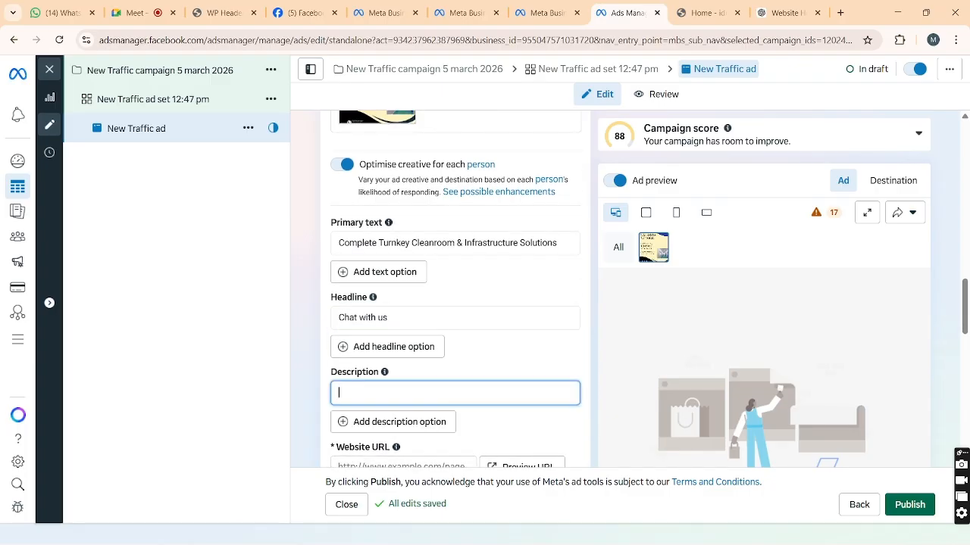
pyautogui.hotkey('ctrl', 'v')
pyautogui.click(390, 318)
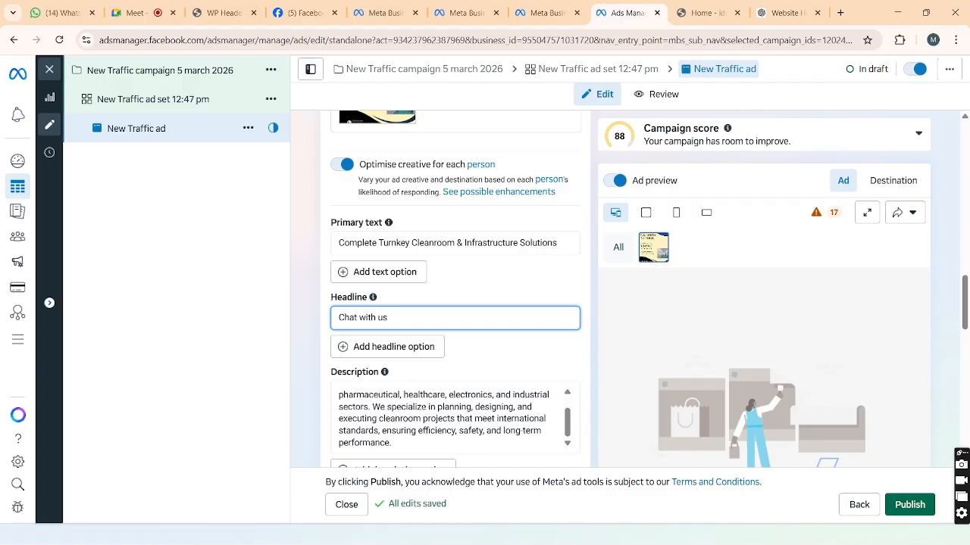
pyautogui.scroll(-1, 612, 401)
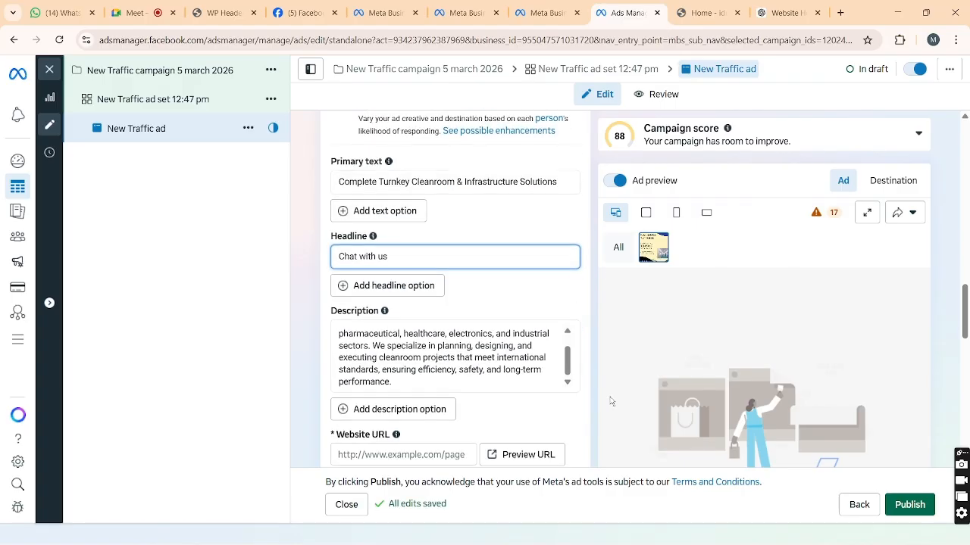
pyautogui.click(417, 434)
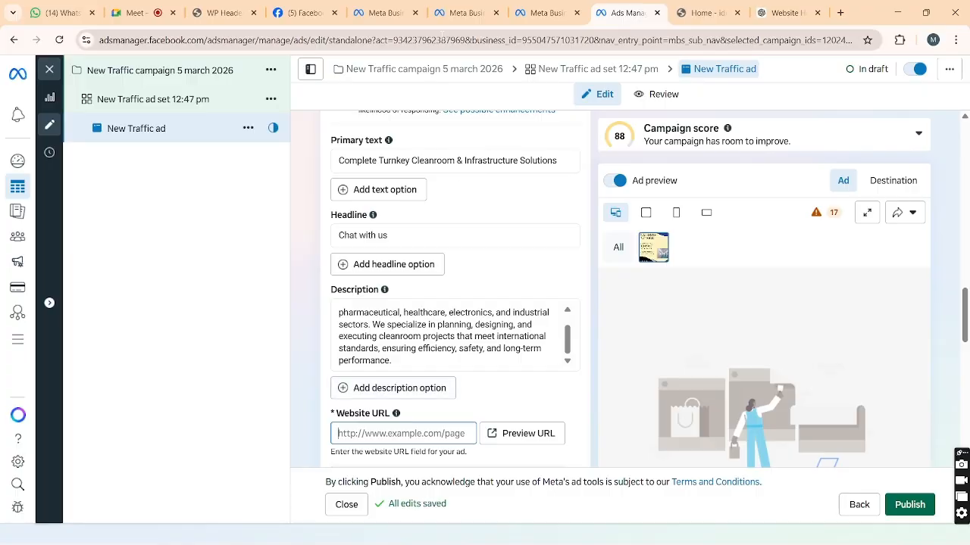
pyautogui.click(215, 12)
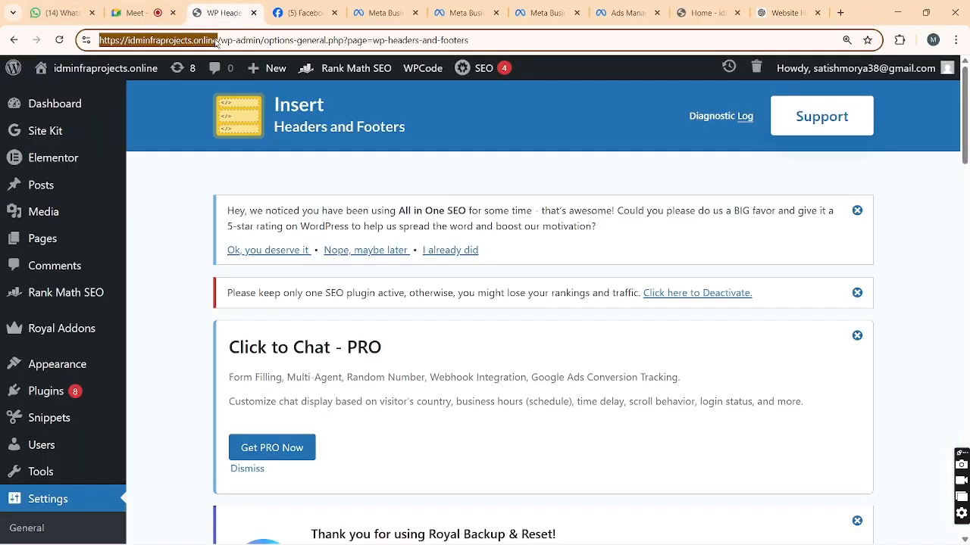
pyautogui.click(626, 12)
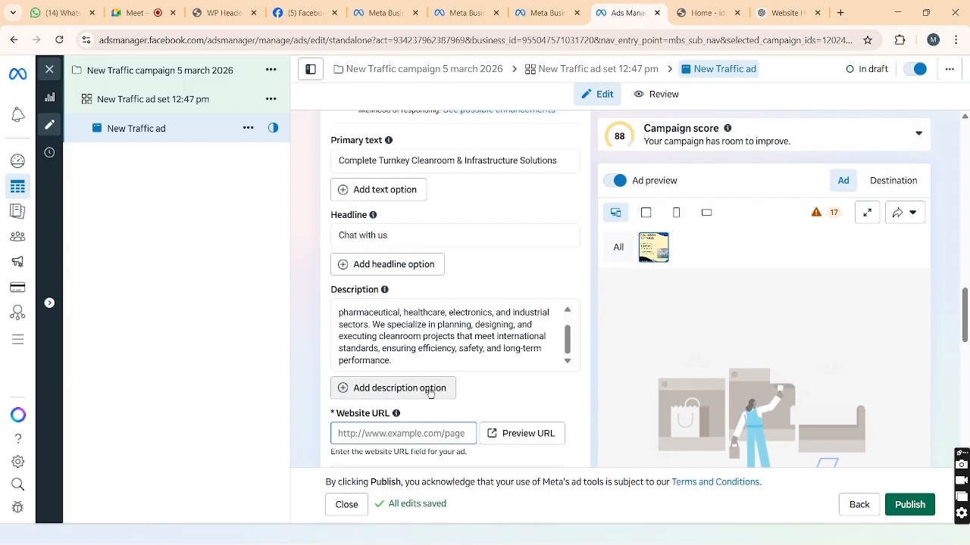
pyautogui.click(411, 428)
pyautogui.write('https://idminfraprojects.online/')
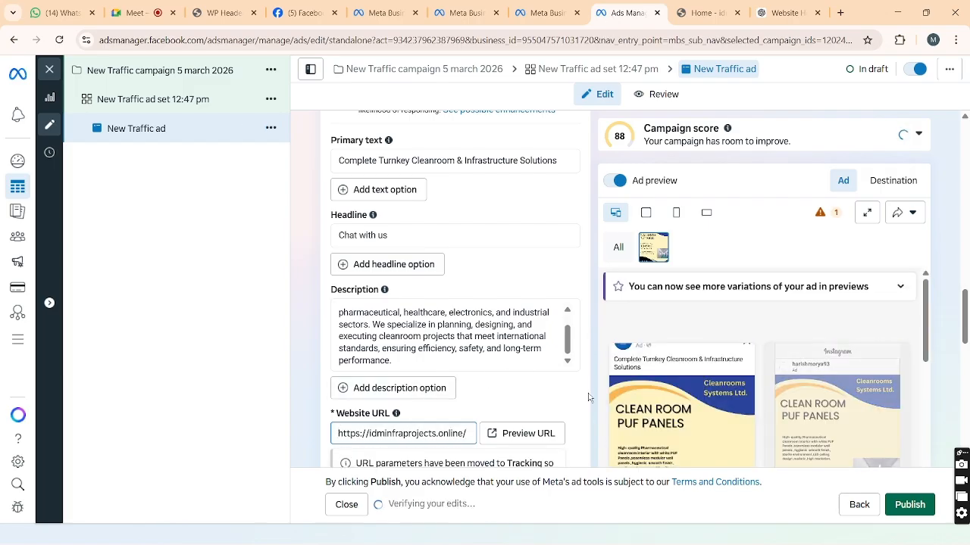
# - Review the ad's display link, browser add-ons, call to action and tracking settings, and publish the campaign
pyautogui.scroll(-1, 590, 398)
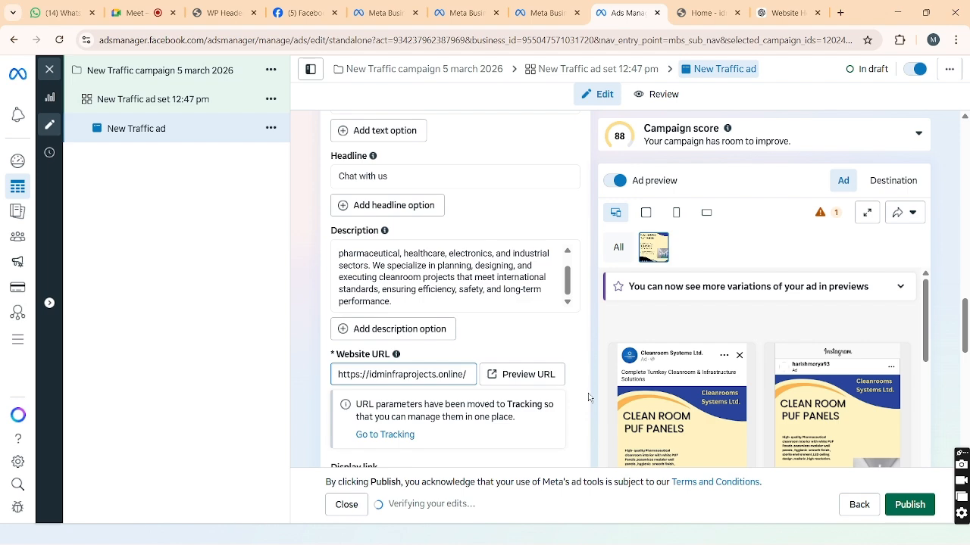
pyautogui.scroll(-2, 589, 398)
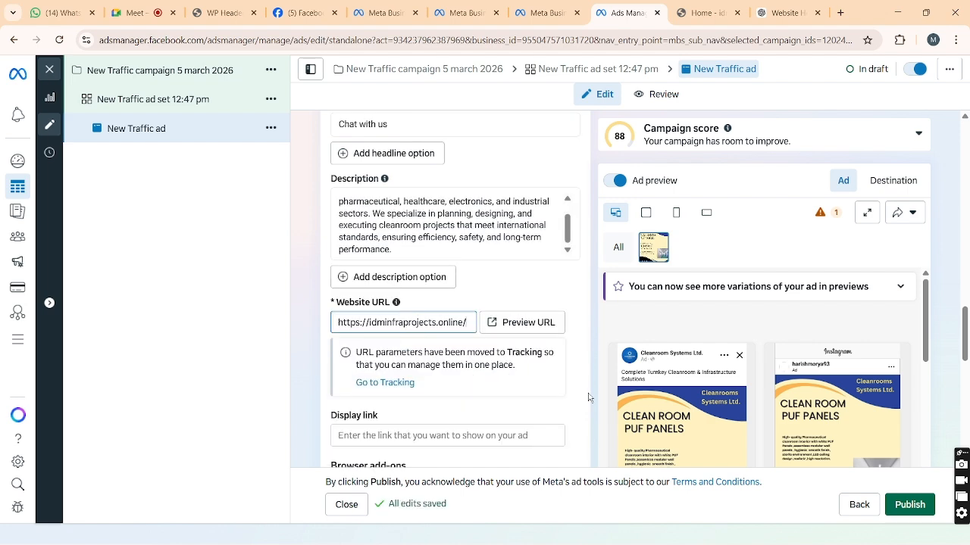
pyautogui.scroll(-3, 588, 398)
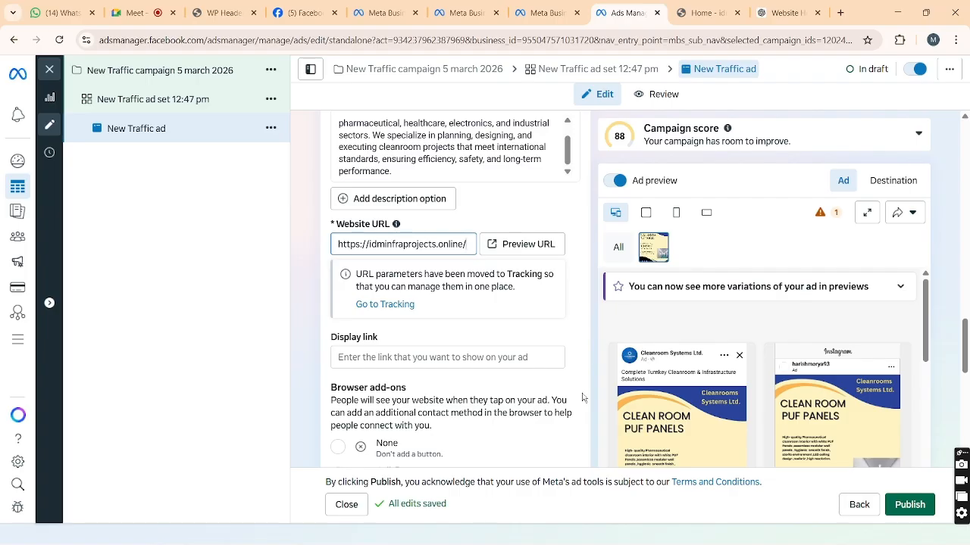
pyautogui.scroll(-5, 582, 397)
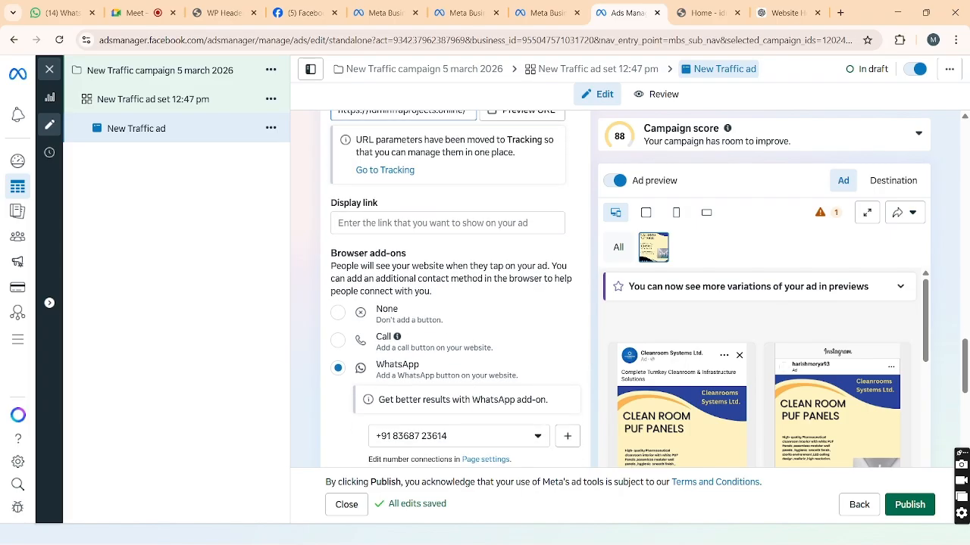
pyautogui.scroll(-1, 474, 405)
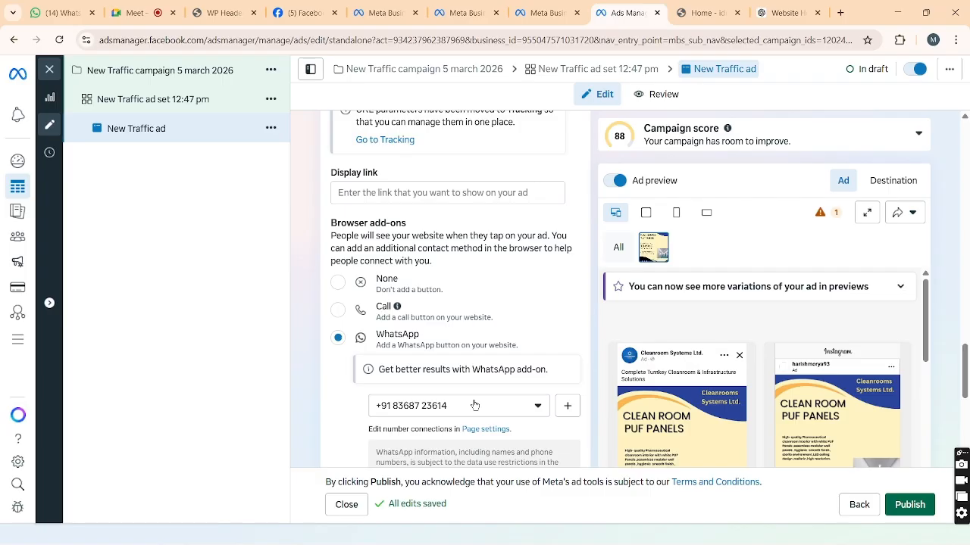
pyautogui.scroll(-5, 474, 405)
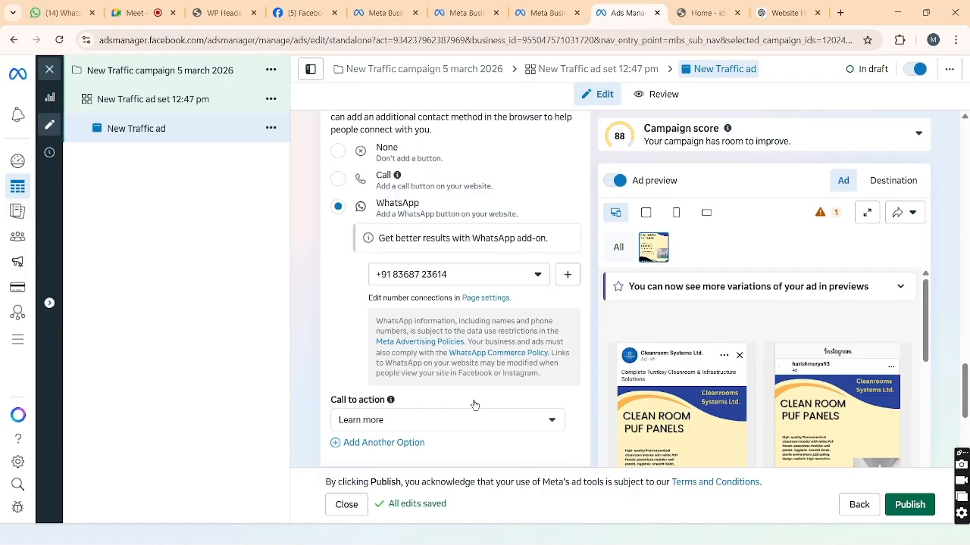
pyautogui.scroll(-5, 474, 405)
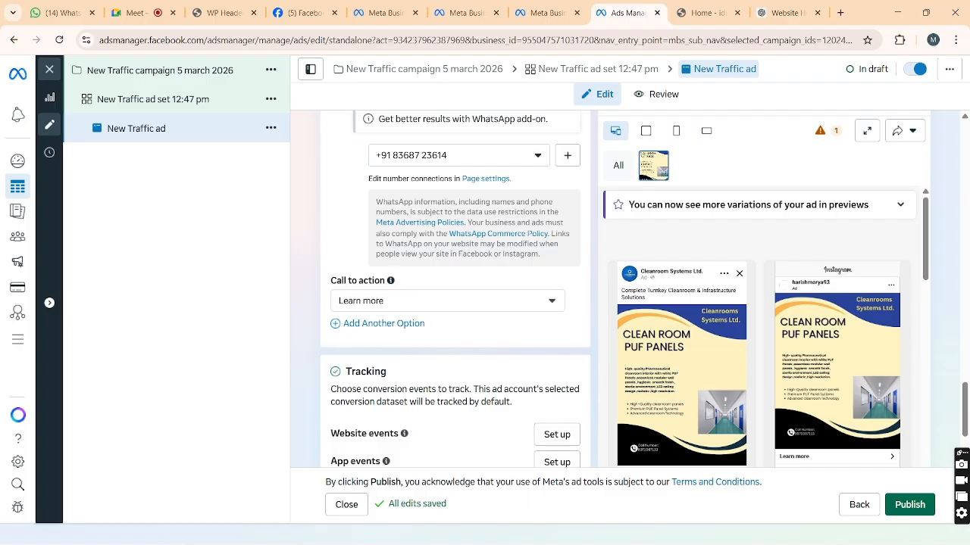
pyautogui.scroll(-2, 466, 402)
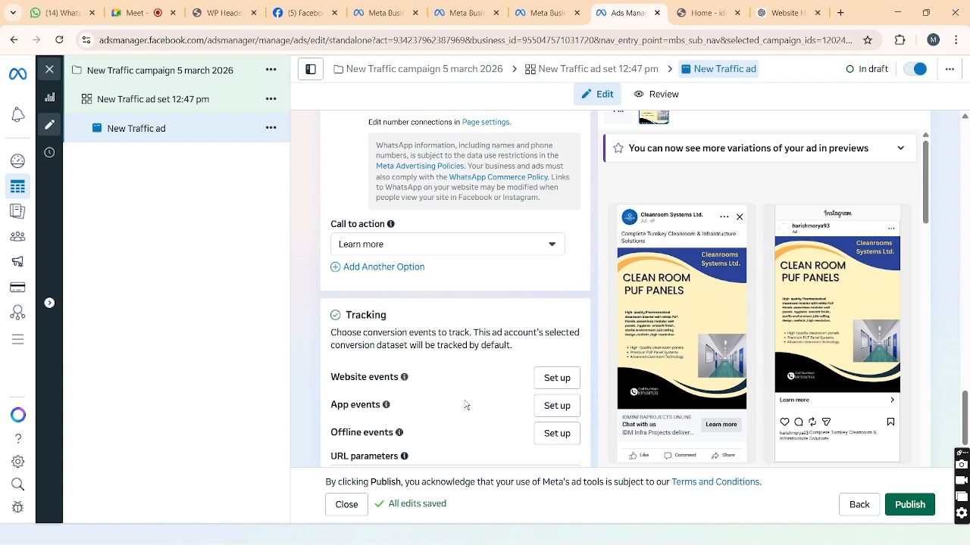
pyautogui.click(909, 505)
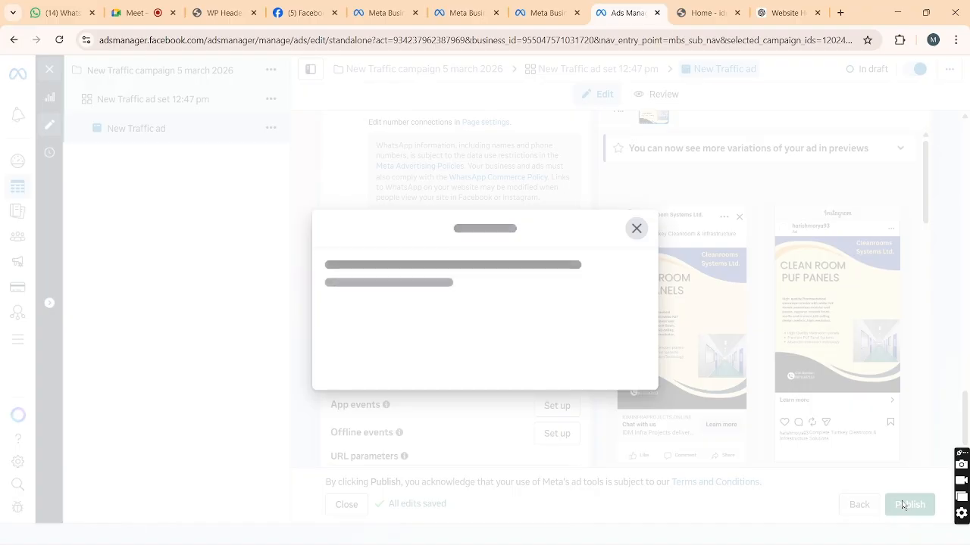